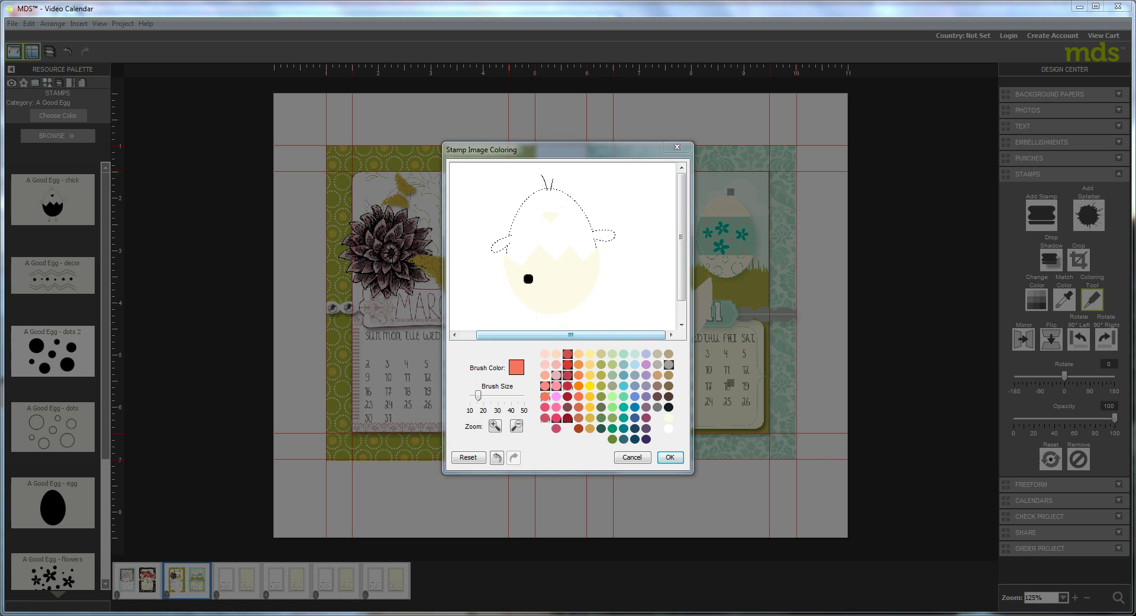
- Paint the chick's beak and both legs and feet salmon
{"action": "left_click", "coordinate": [551, 219]}
{"action": "mouse_move", "coordinate": [557, 219]}
{"action": "left_mouse_down"}
{"action": "mouse_move", "coordinate": [544, 216]}
{"action": "mouse_move", "coordinate": [557, 214]}
{"action": "left_mouse_up"}
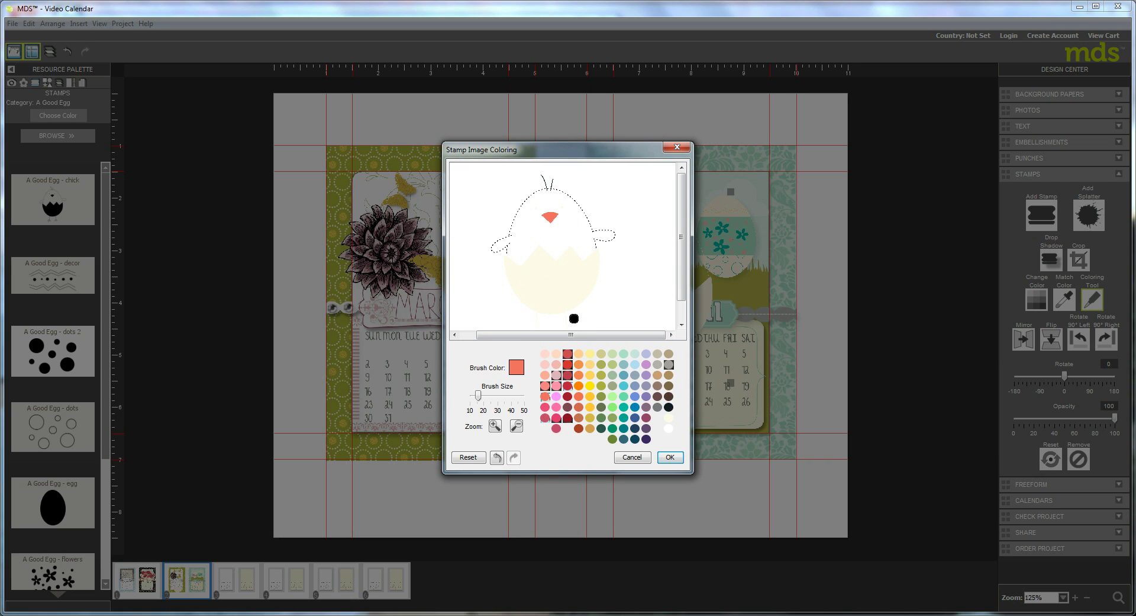
{"action": "left_click_drag", "start_coordinate": [566, 319], "coordinate": [566, 328]}
{"action": "left_click_drag", "start_coordinate": [684, 296], "coordinate": [683, 313]}
{"action": "left_click_drag", "start_coordinate": [561, 314], "coordinate": [534, 313]}
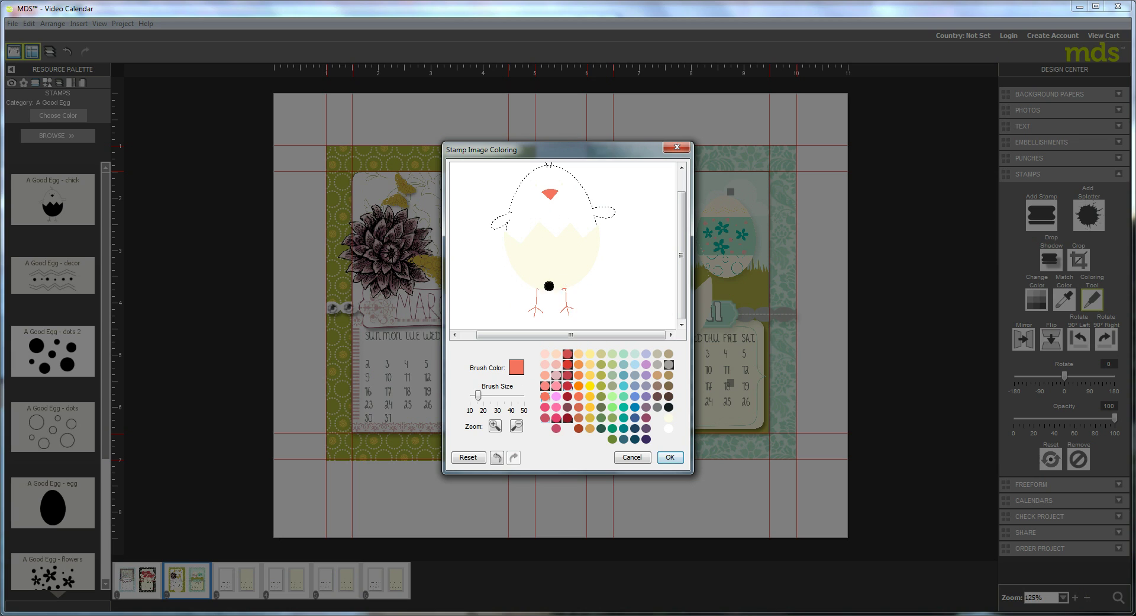
- Paint both chick eyes Bermuda Bay teal and apply the colouring to the stamp
{"action": "left_click", "coordinate": [668, 418]}
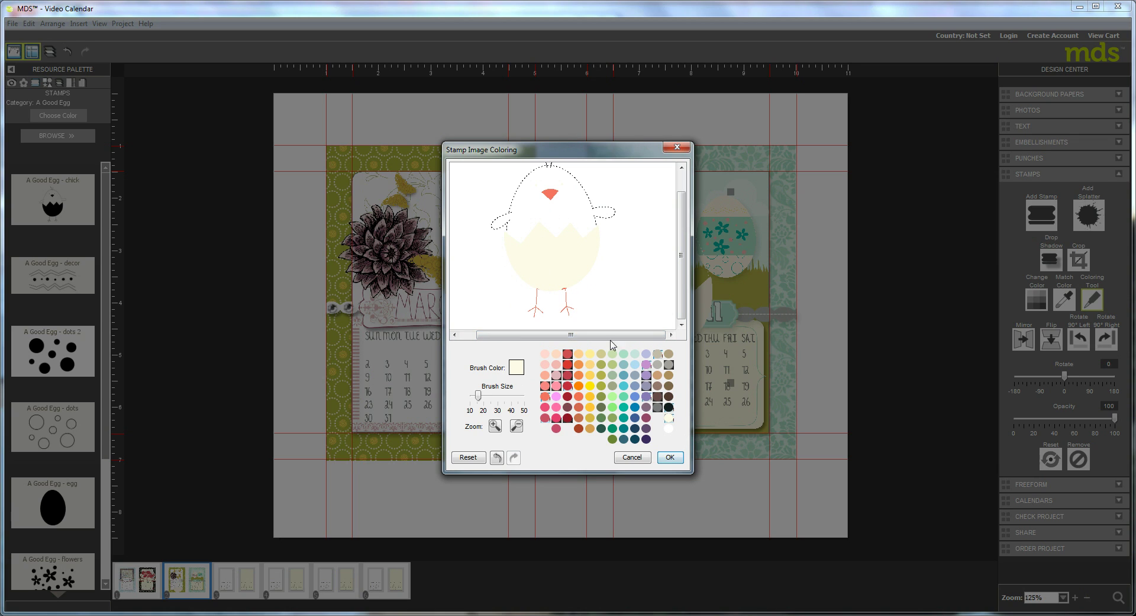
{"action": "left_click", "coordinate": [623, 409]}
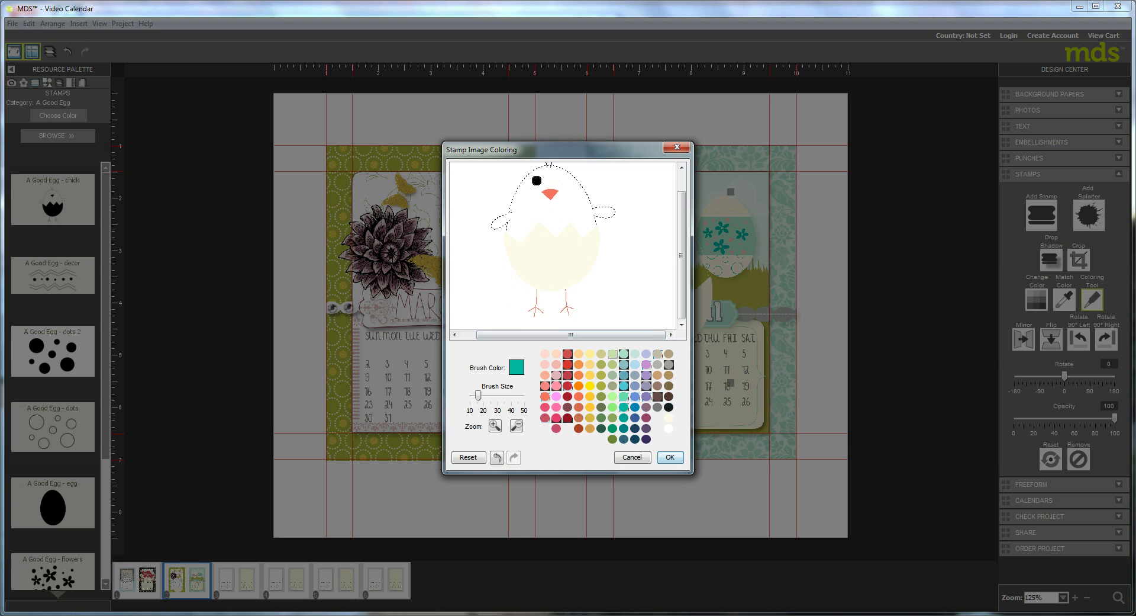
{"action": "left_click", "coordinate": [535, 184]}
{"action": "left_click", "coordinate": [563, 184]}
{"action": "left_click", "coordinate": [670, 457]}
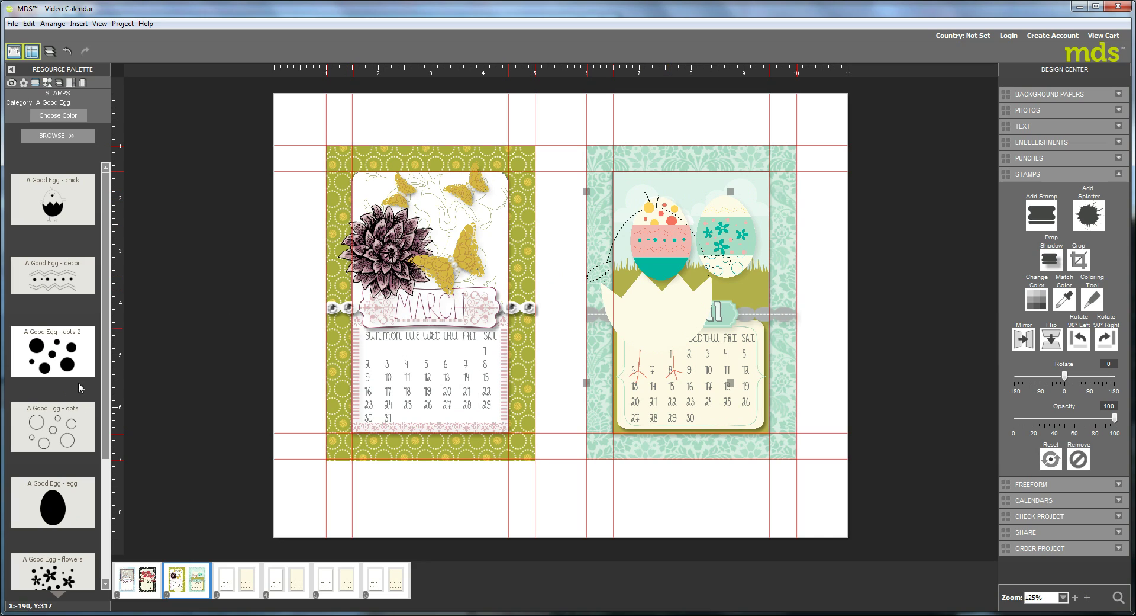
- Place the 'A Good Egg - egg' stamp on the April page and shrink it over the chick
{"action": "left_click_drag", "start_coordinate": [41, 526], "coordinate": [617, 296]}
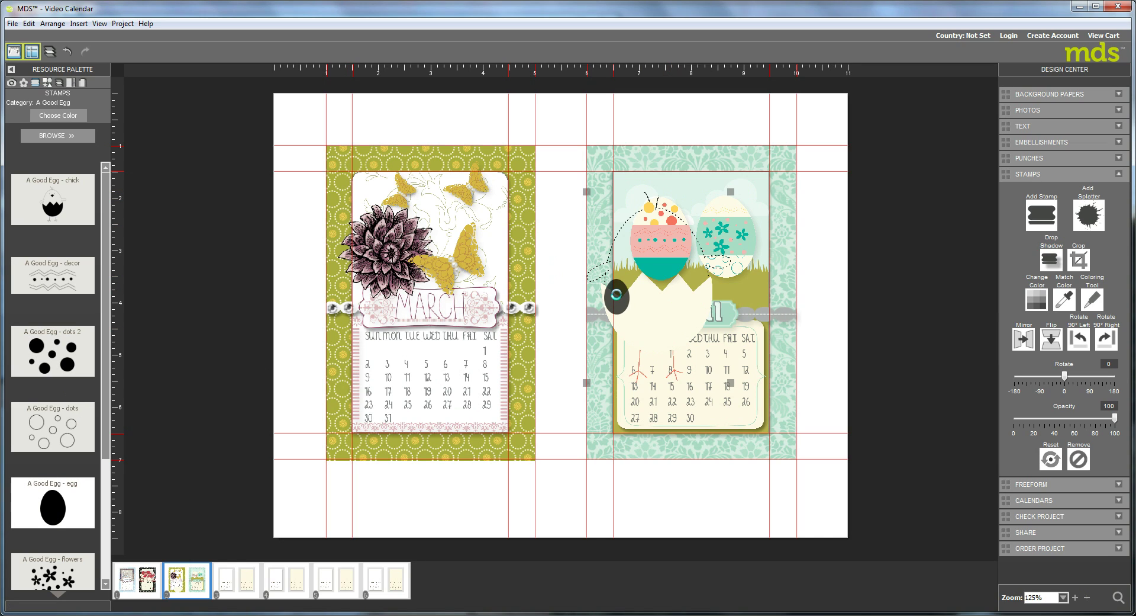
{"action": "left_click_drag", "start_coordinate": [617, 294], "coordinate": [616, 294]}
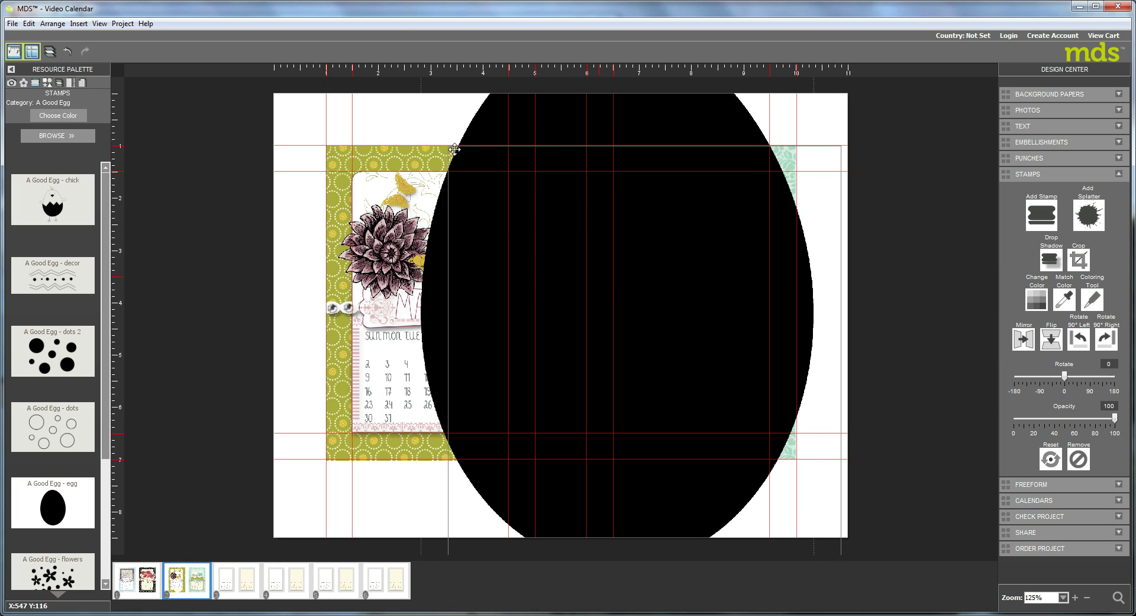
{"action": "left_click_drag", "start_coordinate": [465, 159], "coordinate": [796, 528]}
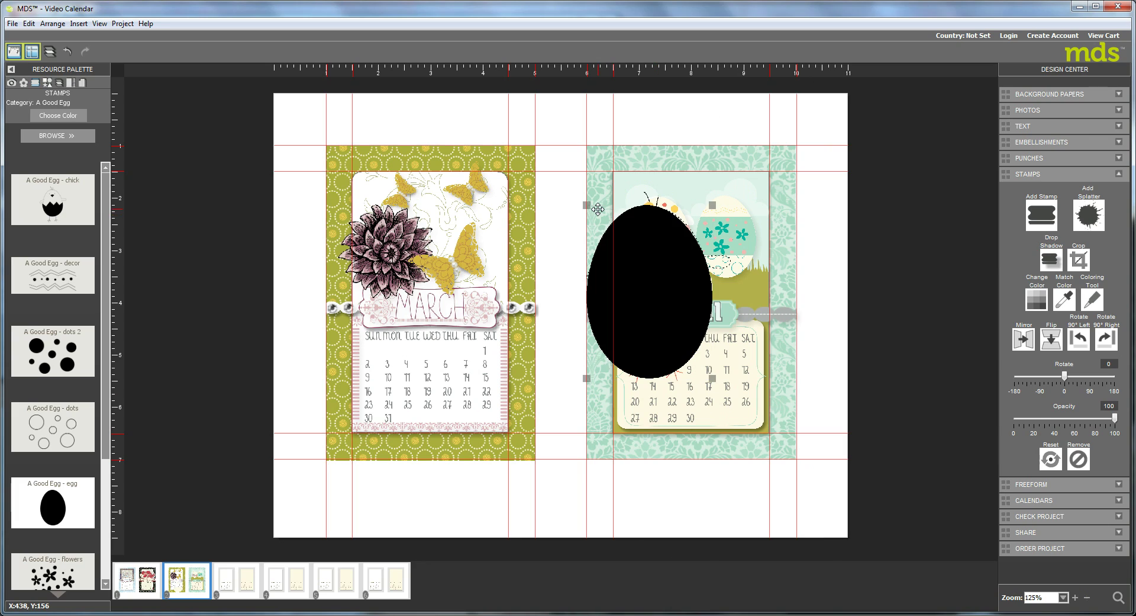
{"action": "left_click_drag", "start_coordinate": [587, 205], "coordinate": [607, 233]}
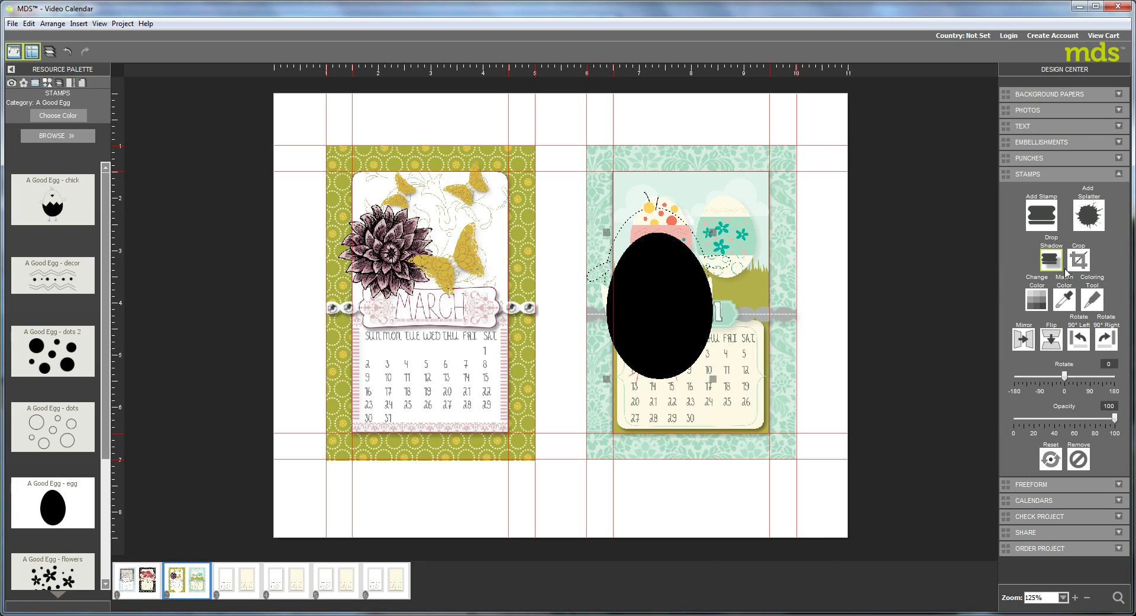
- Recolour the egg stamp Daffodil Delight yellow
{"action": "left_click", "coordinate": [1036, 299]}
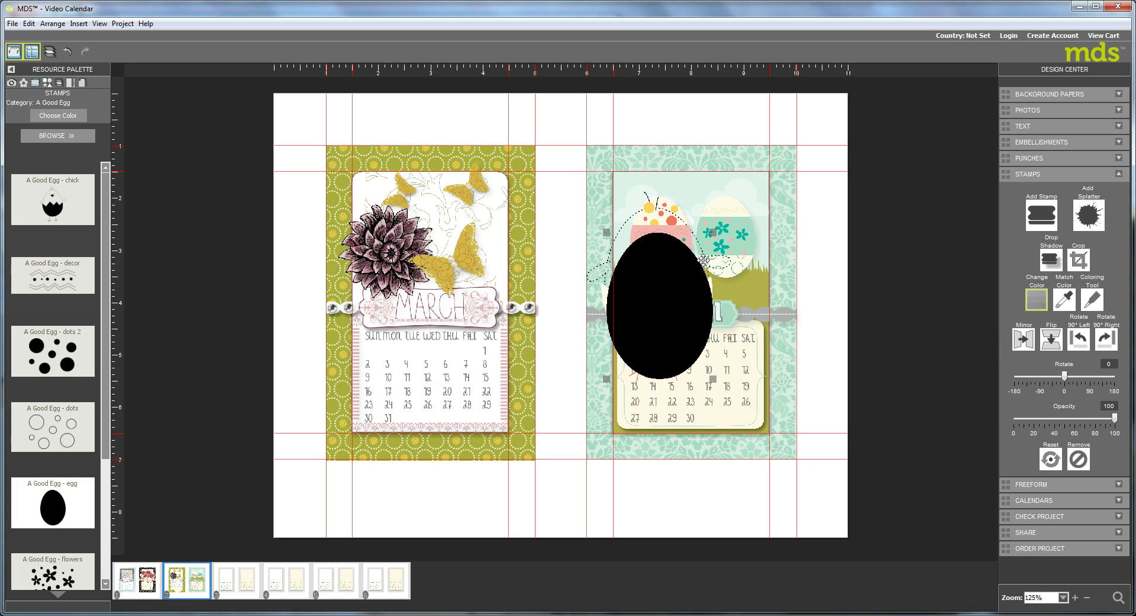
{"action": "double_click", "coordinate": [651, 289]}
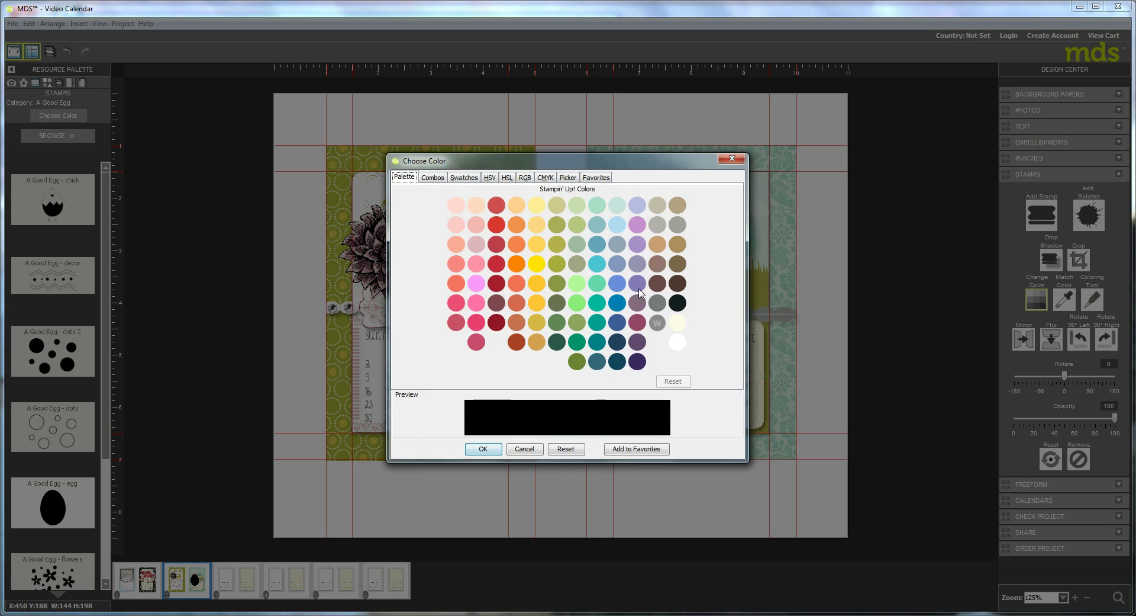
{"action": "left_click", "coordinate": [537, 244]}
{"action": "left_click", "coordinate": [483, 448]}
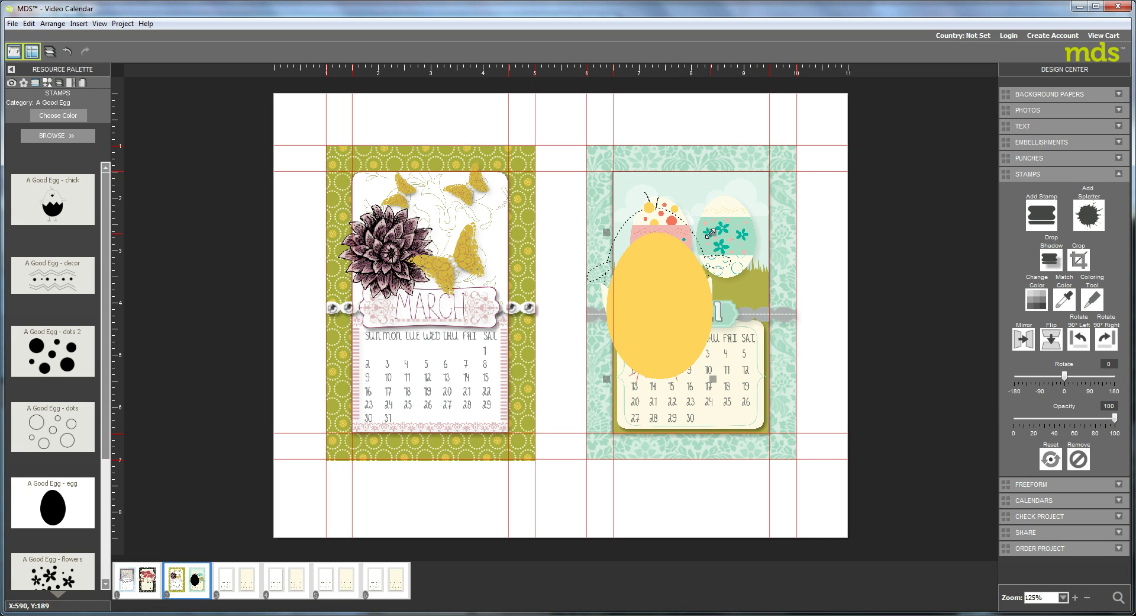
- Resize the yellow egg and nudge it slightly left
{"action": "left_click_drag", "start_coordinate": [711, 233], "coordinate": [664, 299]}
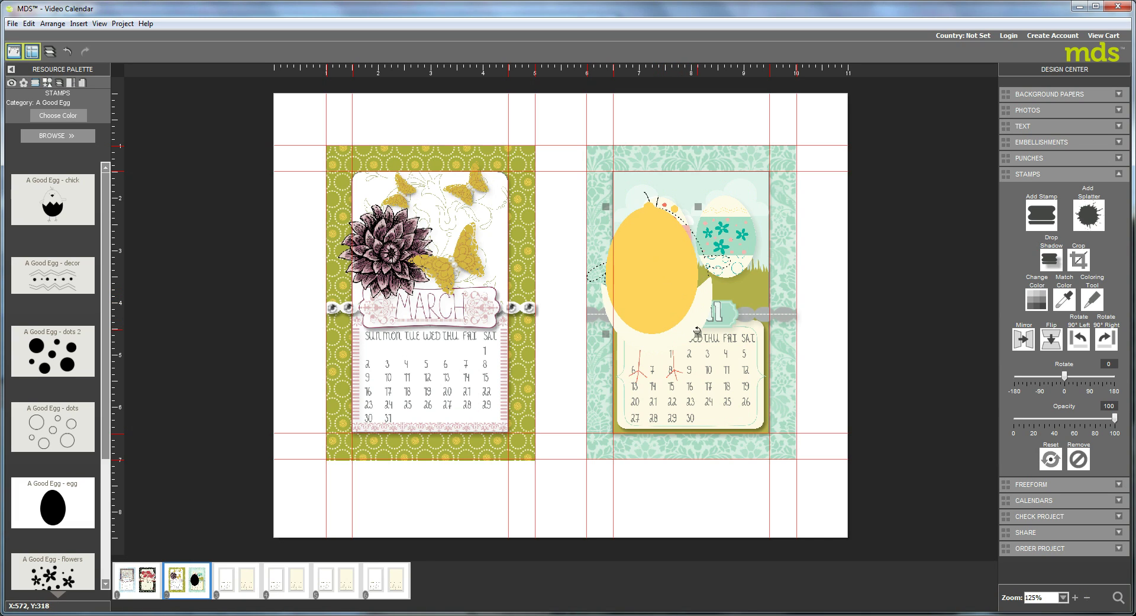
{"action": "mouse_move", "coordinate": [697, 335]}
{"action": "left_mouse_down"}
{"action": "mouse_move", "coordinate": [704, 355]}
{"action": "mouse_move", "coordinate": [714, 347]}
{"action": "left_mouse_up"}
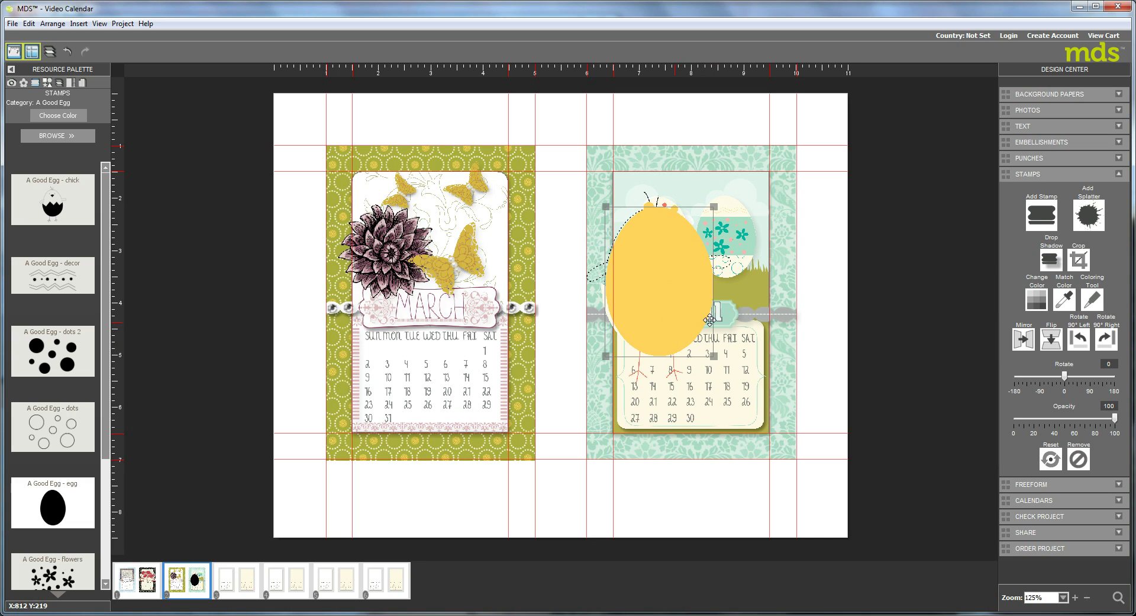
{"action": "left_click_drag", "start_coordinate": [710, 320], "coordinate": [709, 321]}
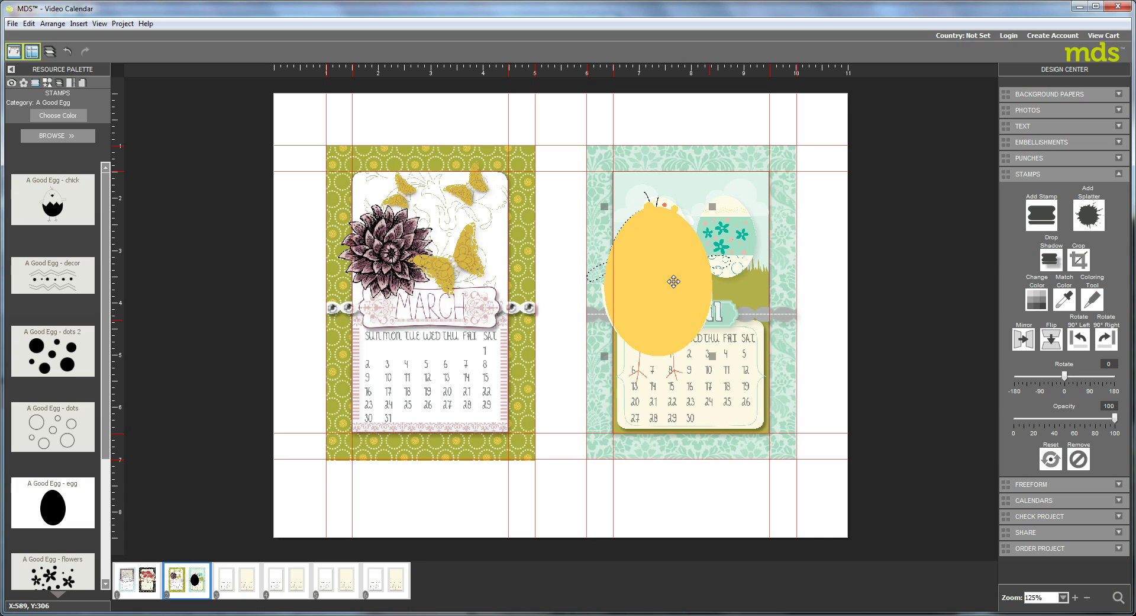
- Send the yellow egg backward twice with Manage Layers
{"action": "left_click", "coordinate": [53, 50]}
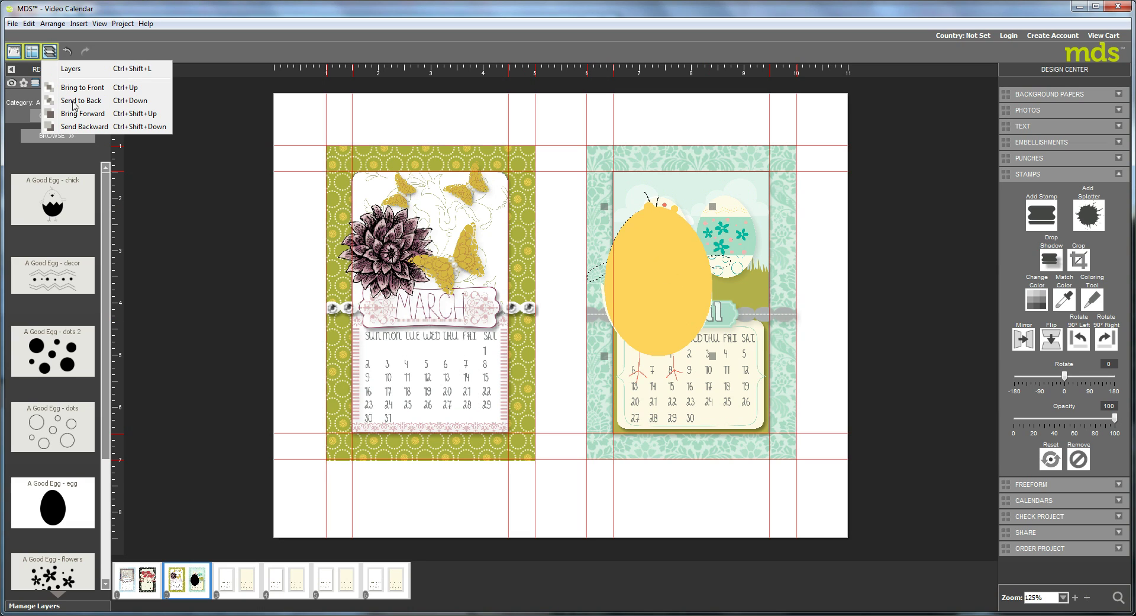
{"action": "left_click", "coordinate": [85, 127]}
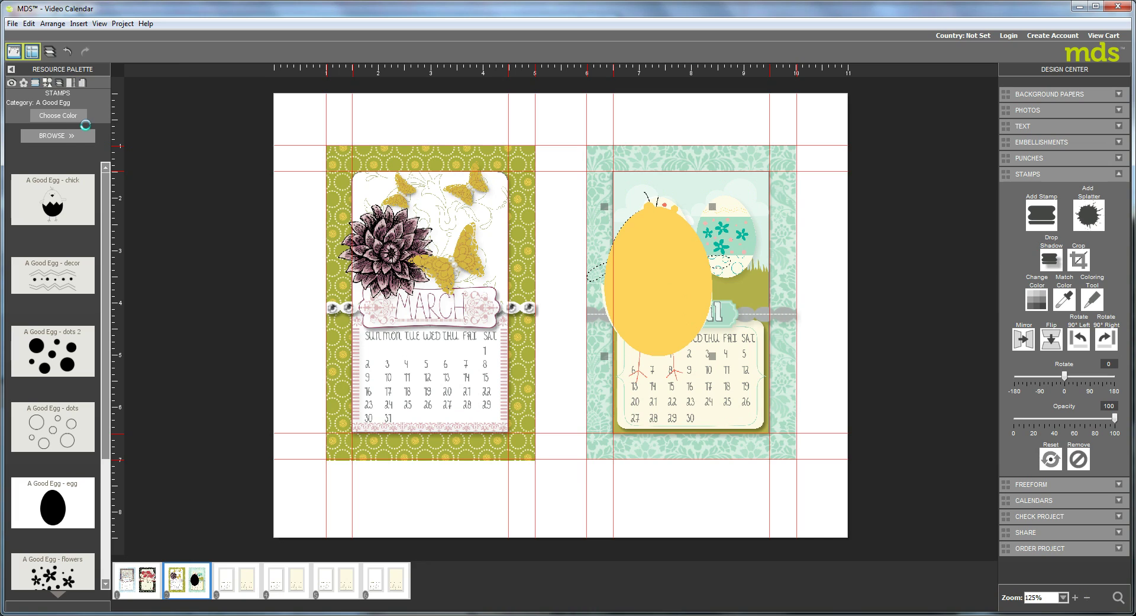
{"action": "left_click", "coordinate": [51, 53]}
{"action": "left_click", "coordinate": [84, 126]}
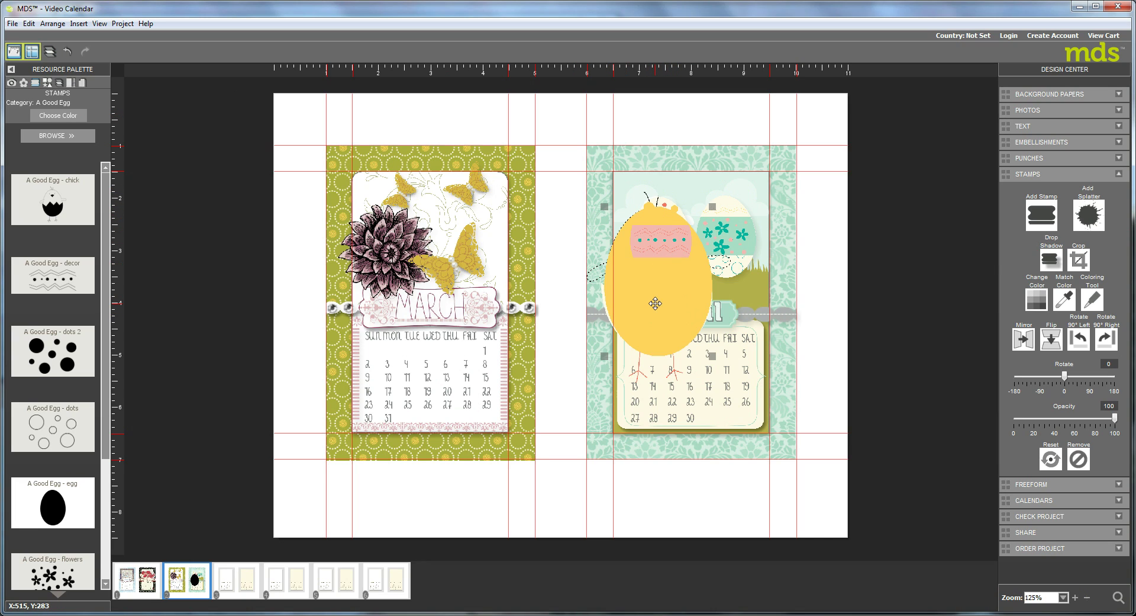
- In Page Layers, move the chick layer to the top, then enlarge the chick slightly
{"action": "left_click", "coordinate": [60, 83]}
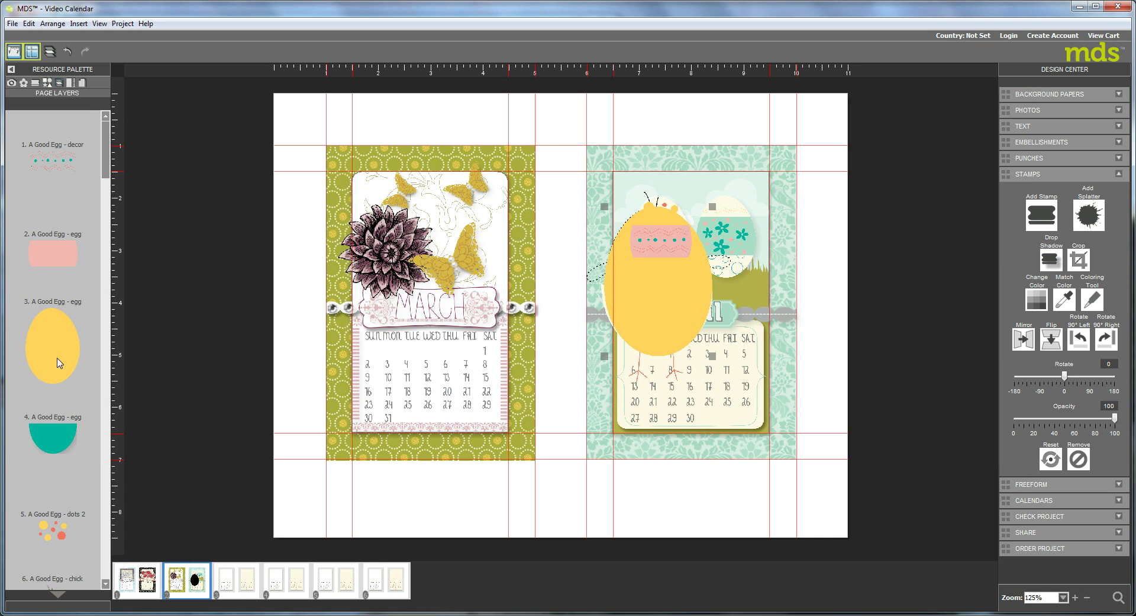
{"action": "left_click_drag", "start_coordinate": [49, 342], "coordinate": [83, 82]}
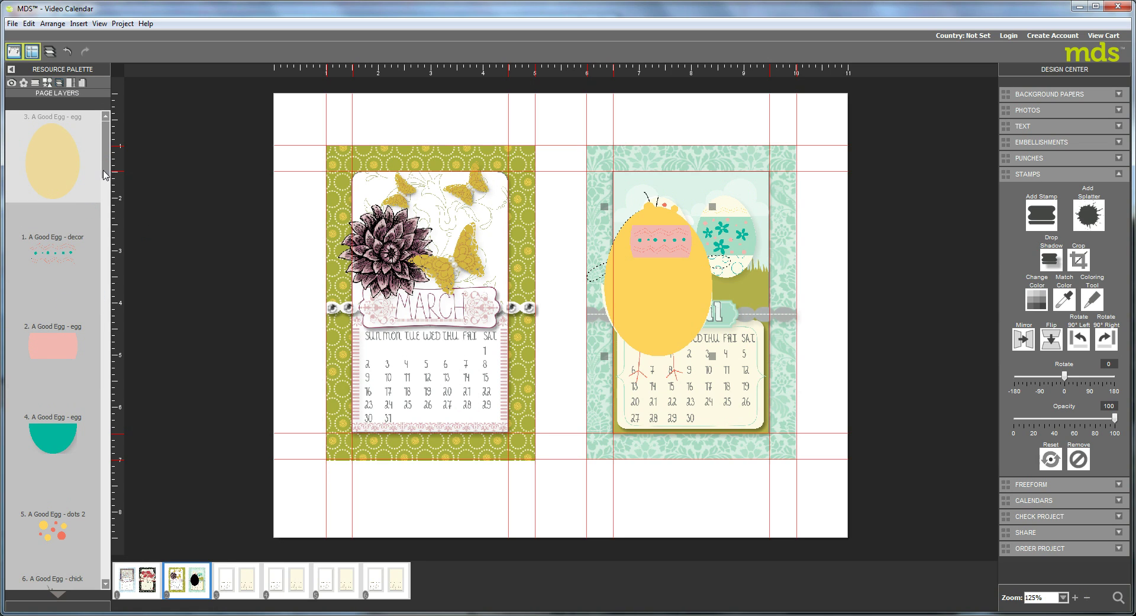
{"action": "left_click_drag", "start_coordinate": [107, 176], "coordinate": [103, 228]}
{"action": "left_click_drag", "start_coordinate": [41, 265], "coordinate": [69, 69]}
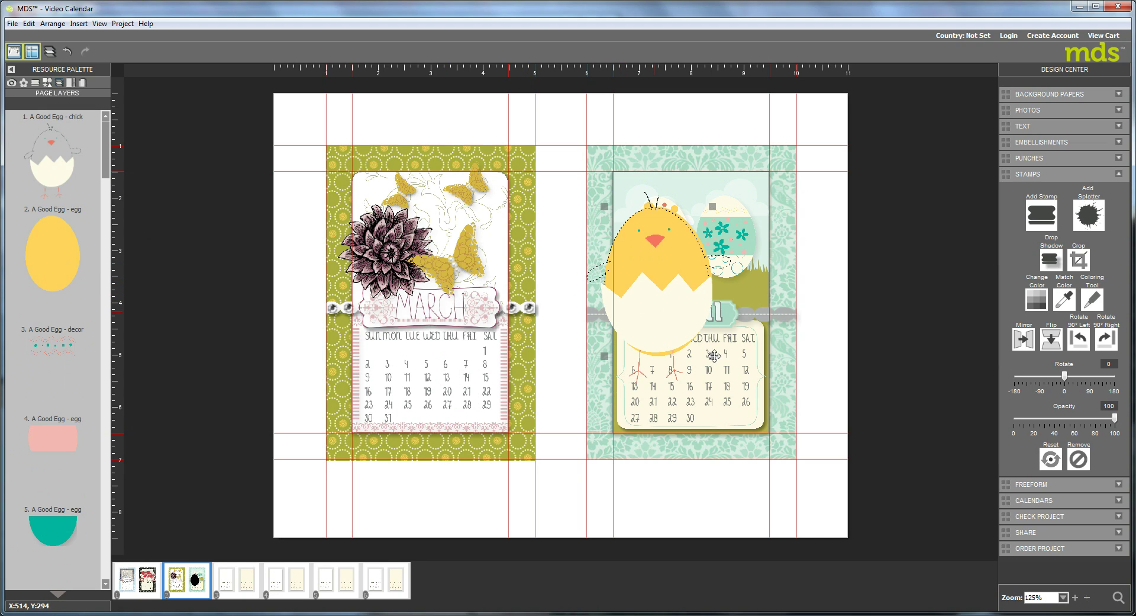
{"action": "left_click", "coordinate": [710, 358]}
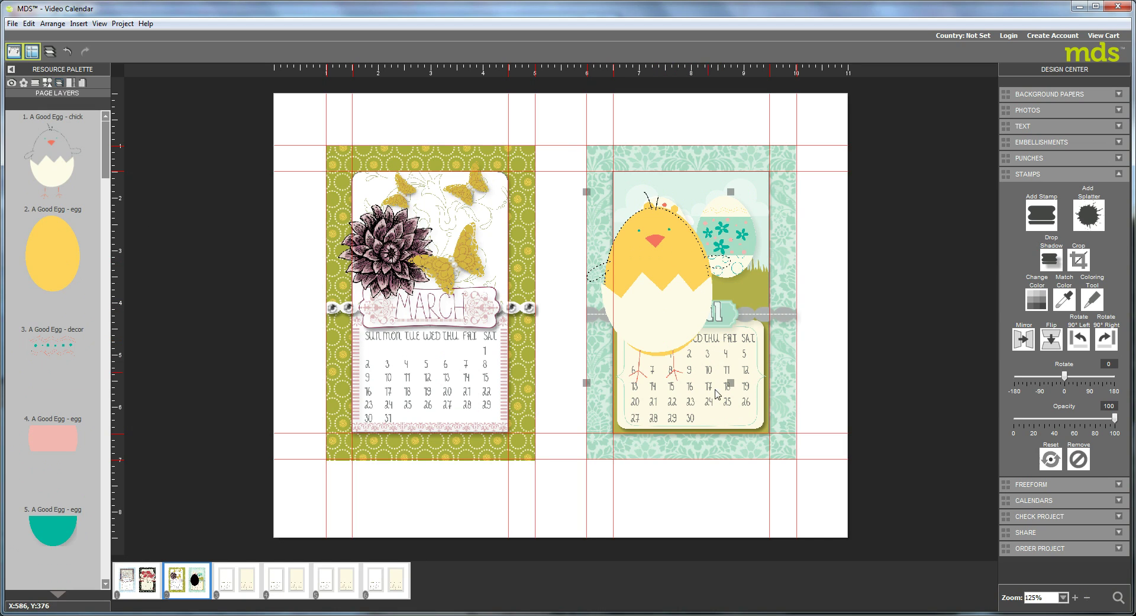
{"action": "left_click_drag", "start_coordinate": [732, 385], "coordinate": [759, 386]}
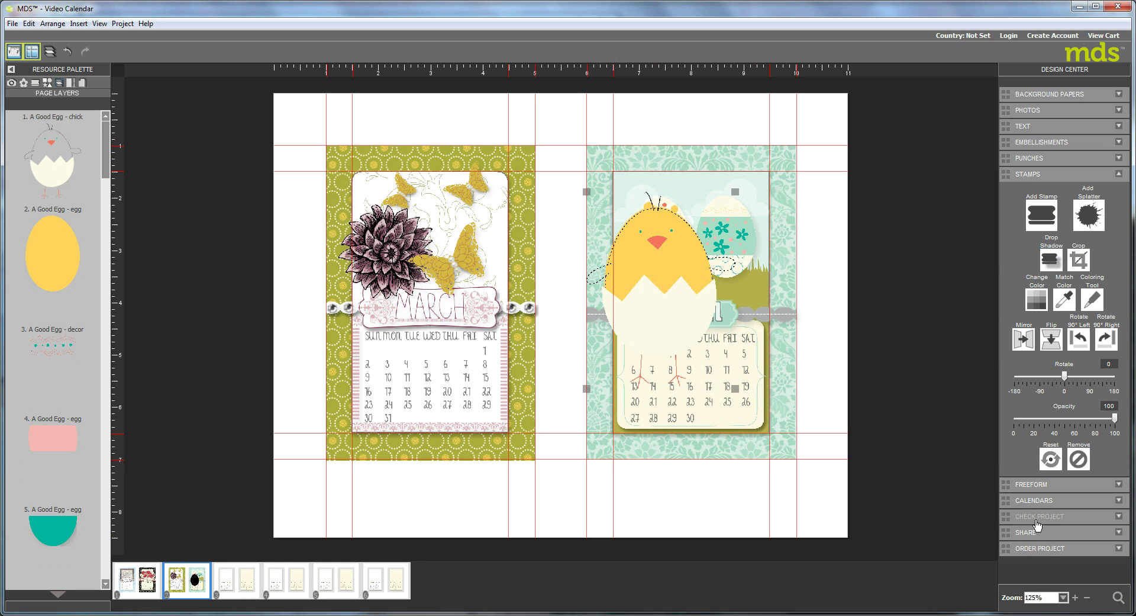
- Add a new freeform brush paint layer and shrink it into a narrow band across the chick
{"action": "left_click", "coordinate": [1020, 484]}
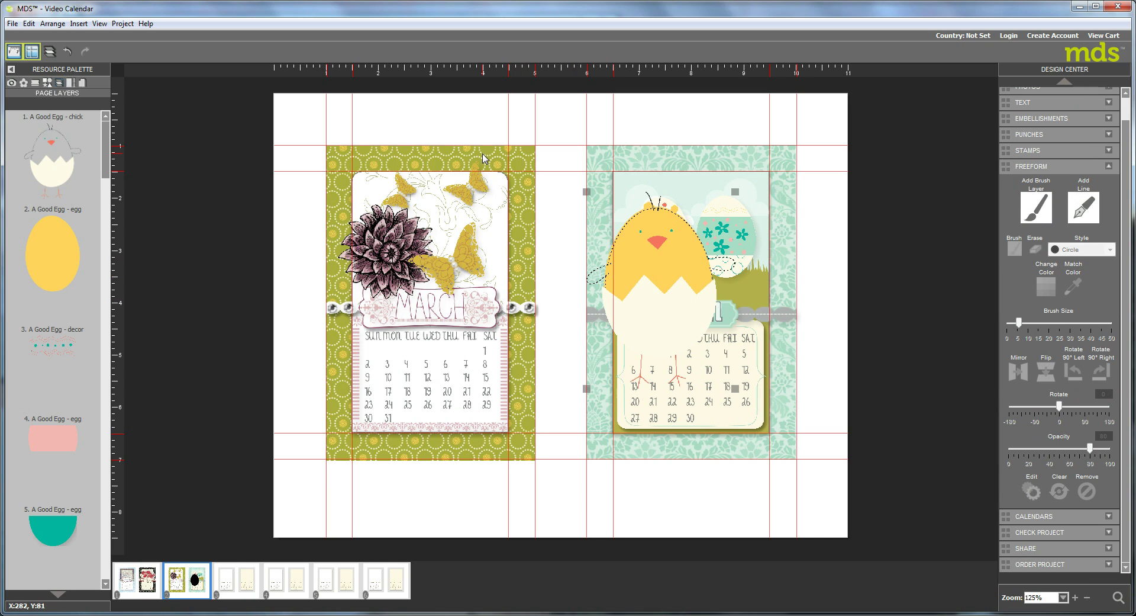
{"action": "left_click", "coordinate": [1036, 206]}
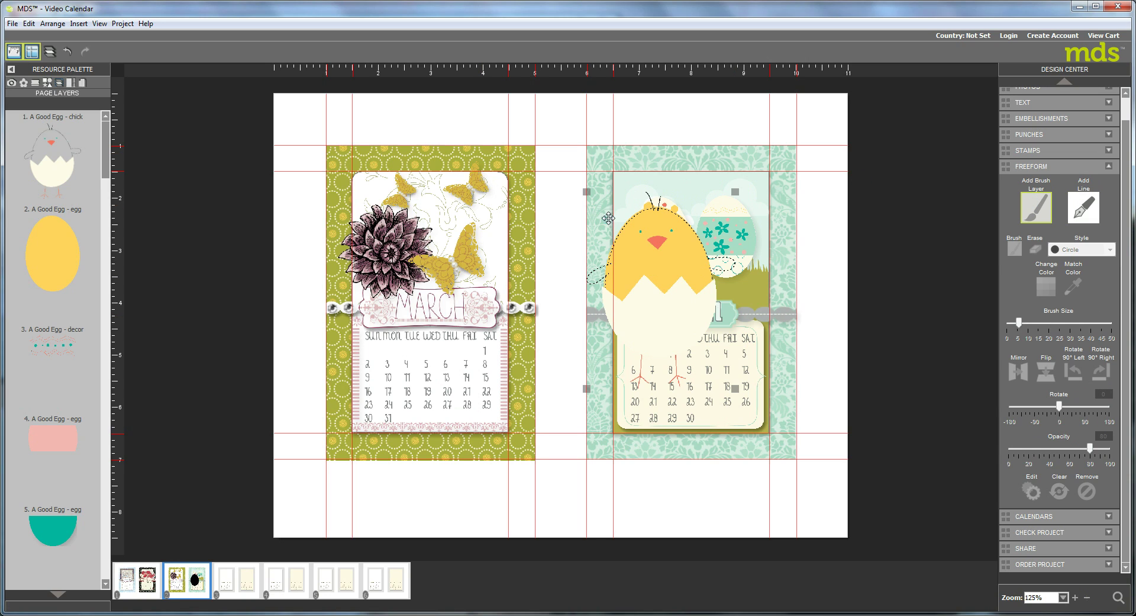
{"action": "left_click", "coordinate": [575, 149]}
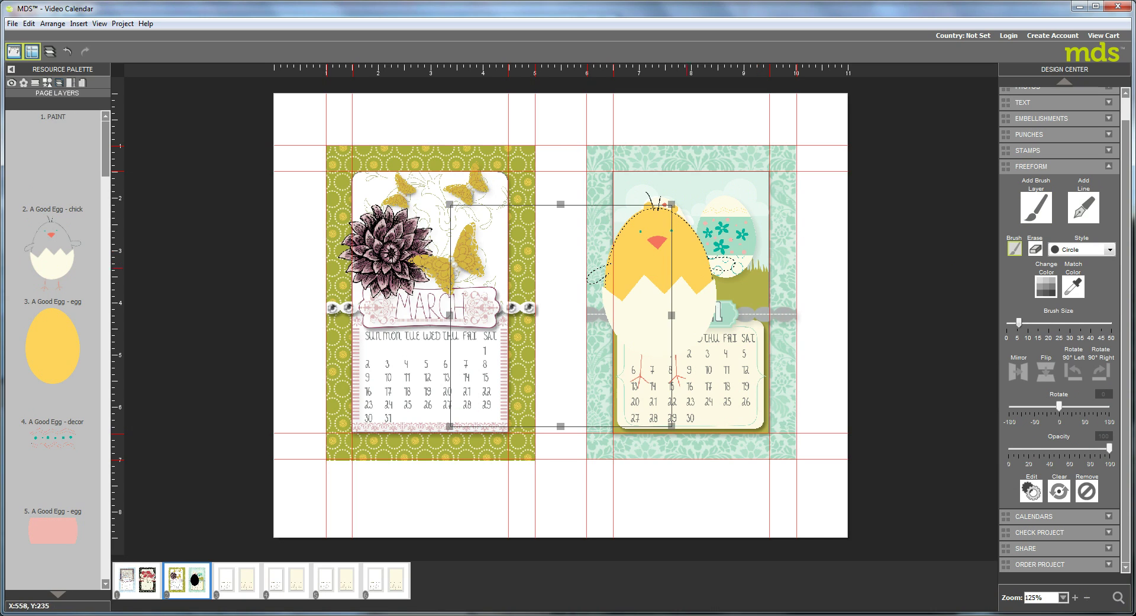
{"action": "left_click_drag", "start_coordinate": [560, 203], "coordinate": [564, 364]}
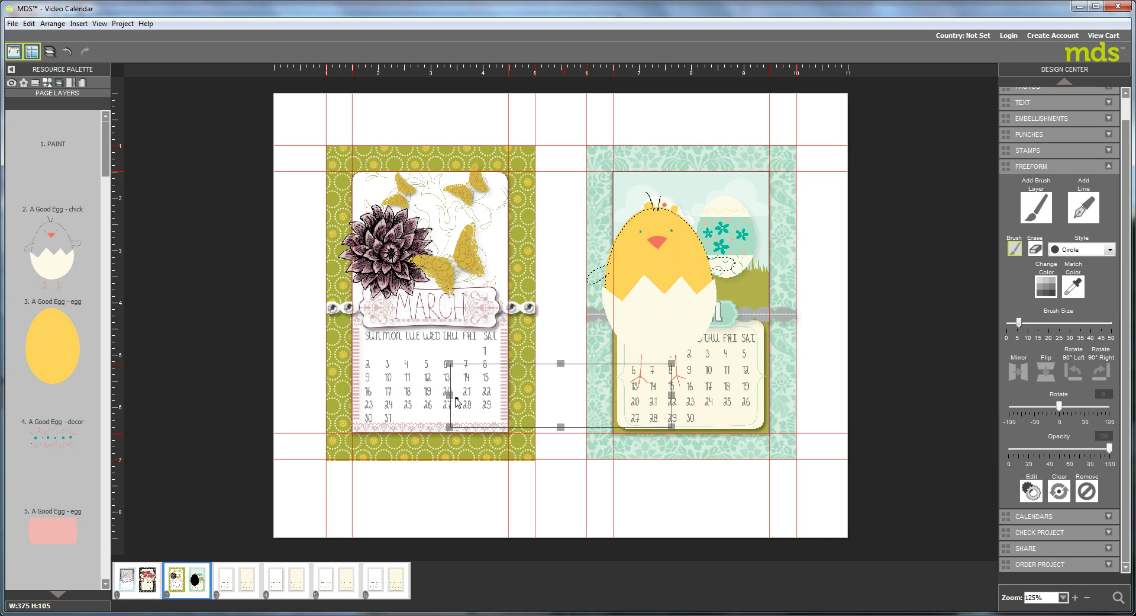
{"action": "left_click_drag", "start_coordinate": [450, 395], "coordinate": [524, 394]}
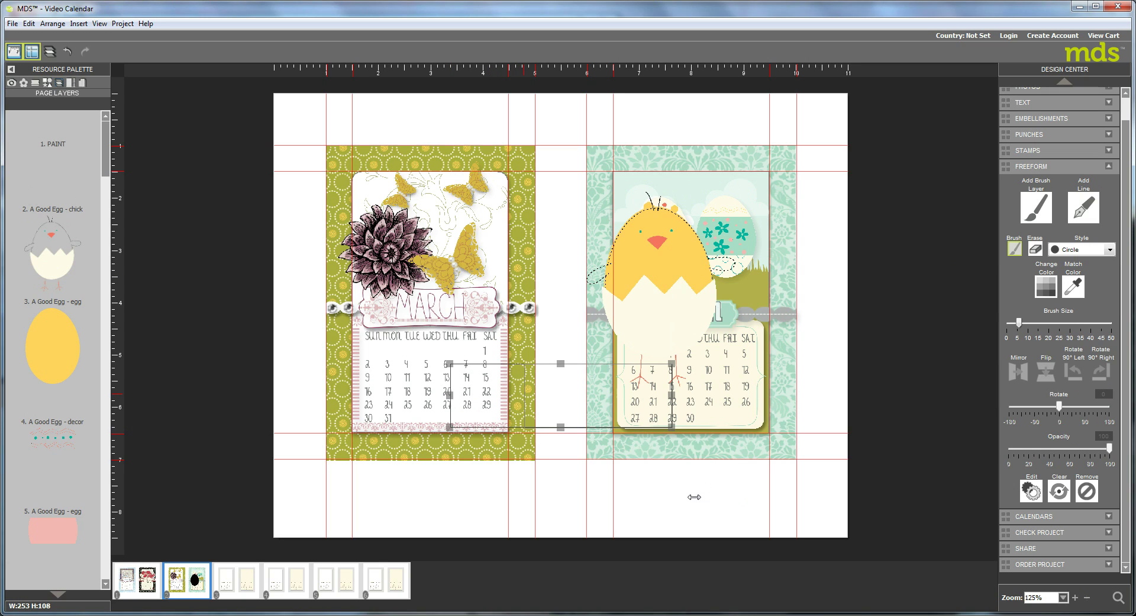
{"action": "left_click_drag", "start_coordinate": [683, 492], "coordinate": [676, 492]}
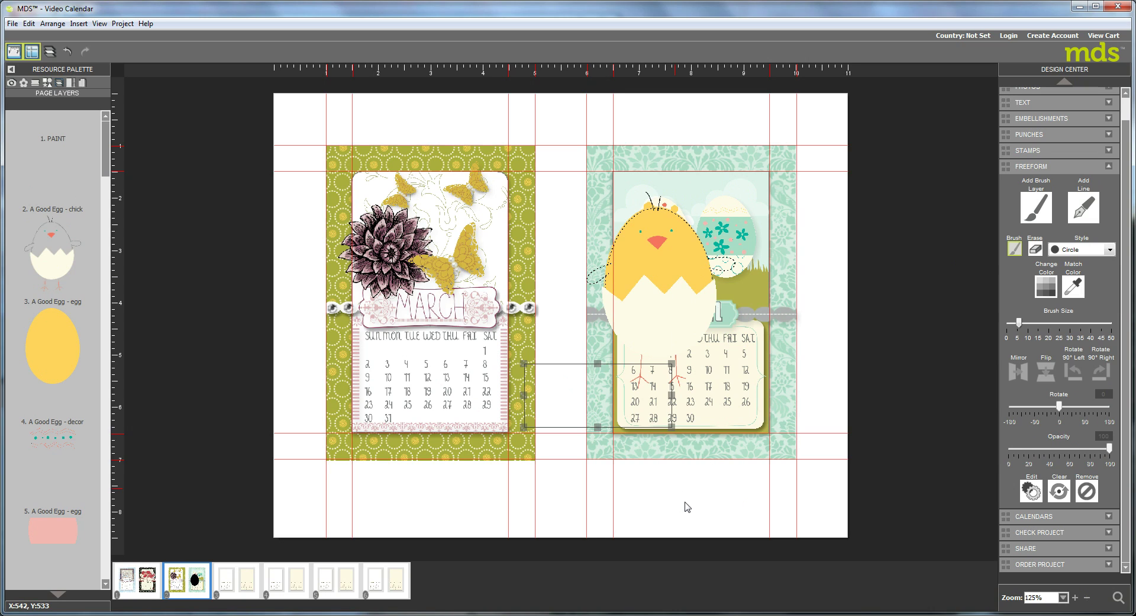
{"action": "left_click", "coordinate": [574, 402]}
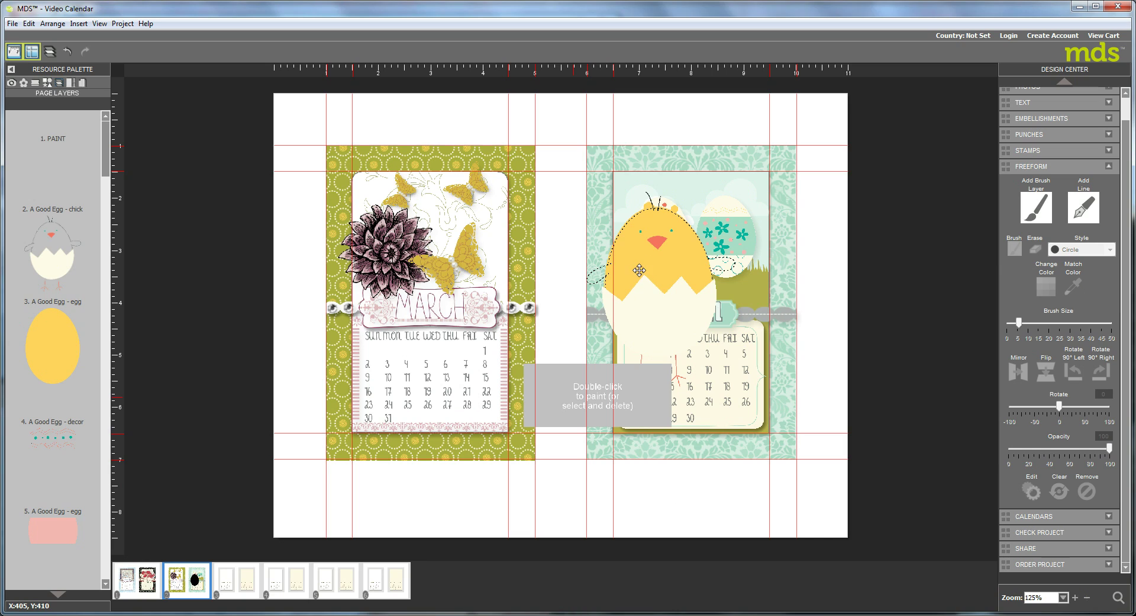
- Undo the last change and stretch the grey paint area further to the right
{"action": "left_click", "coordinate": [842, 312]}
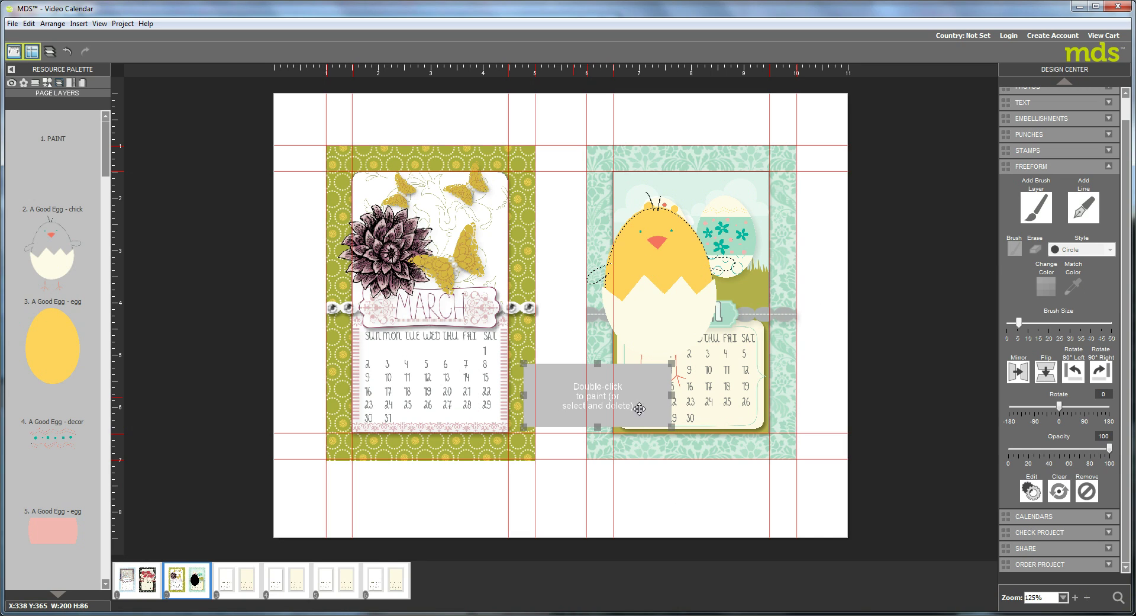
{"action": "key", "text": "ctrl+z"}
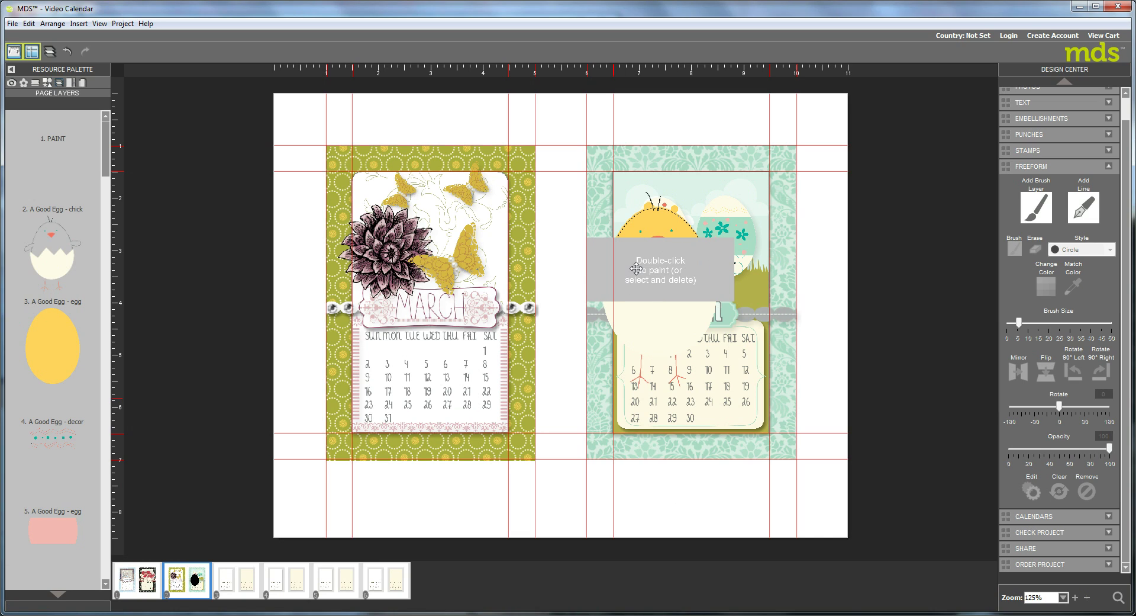
{"action": "left_click", "coordinate": [734, 270]}
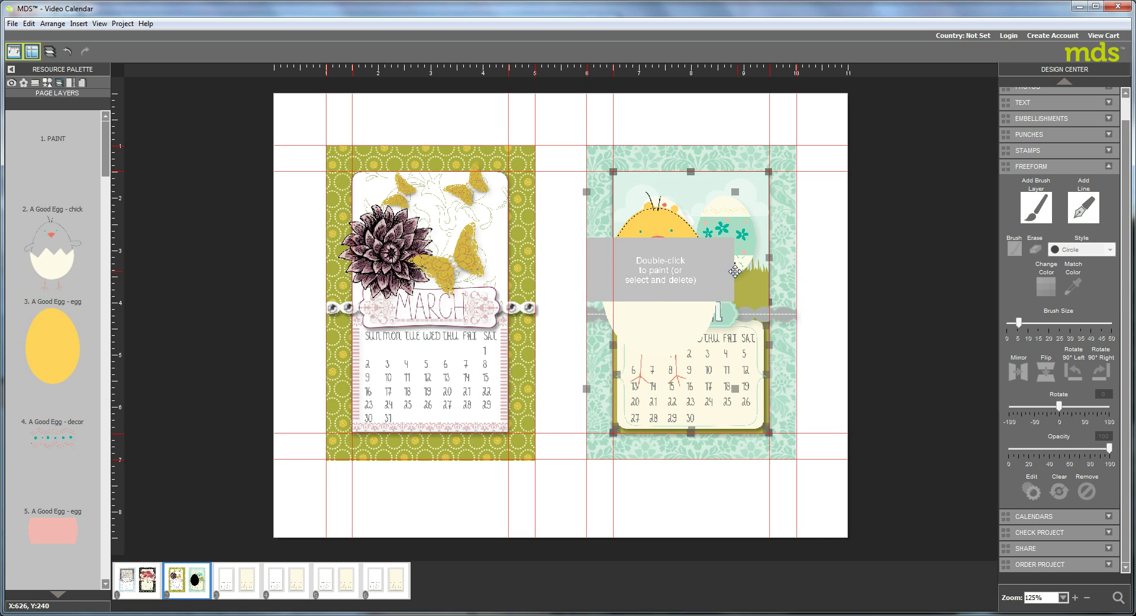
{"action": "left_click", "coordinate": [669, 269]}
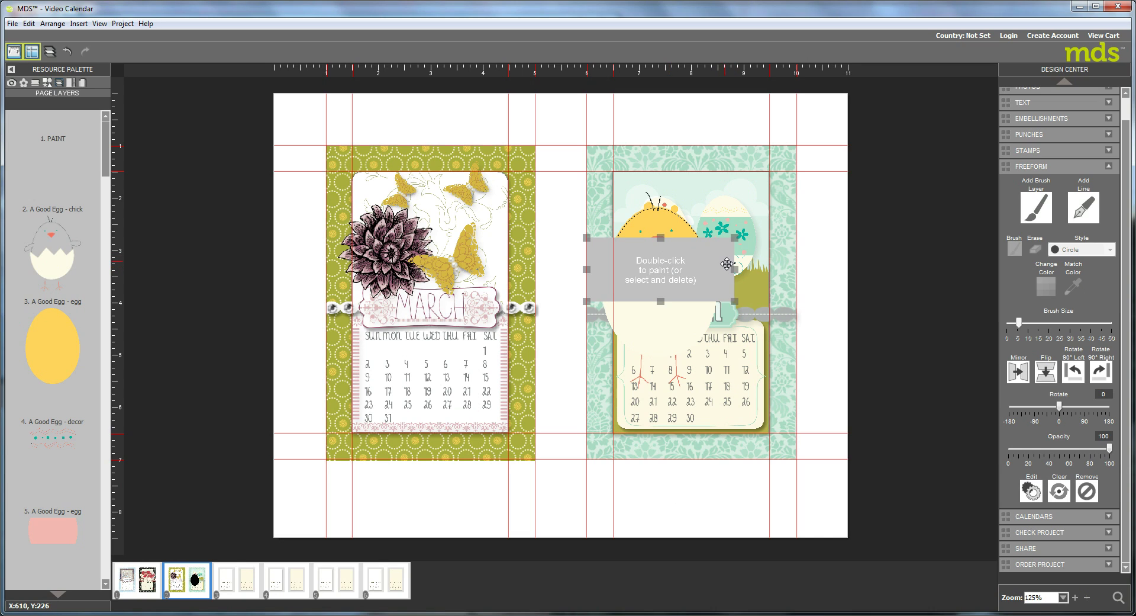
{"action": "left_click_drag", "start_coordinate": [735, 269], "coordinate": [745, 270]}
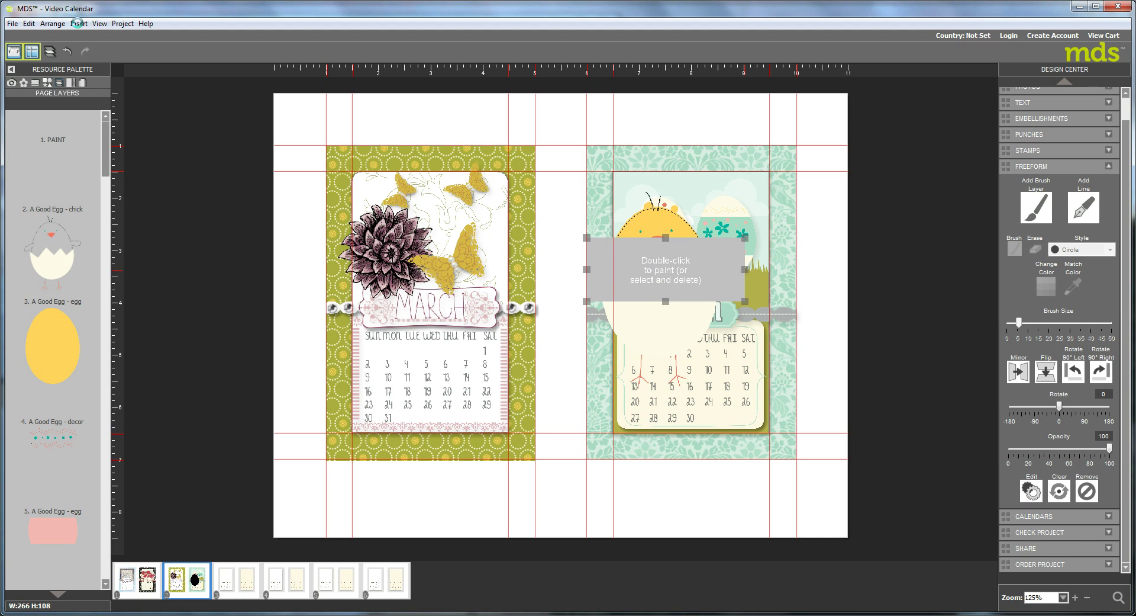
- Zoom the canvas to 400% on the chick and open the paint layer for painting
{"action": "left_click", "coordinate": [99, 24]}
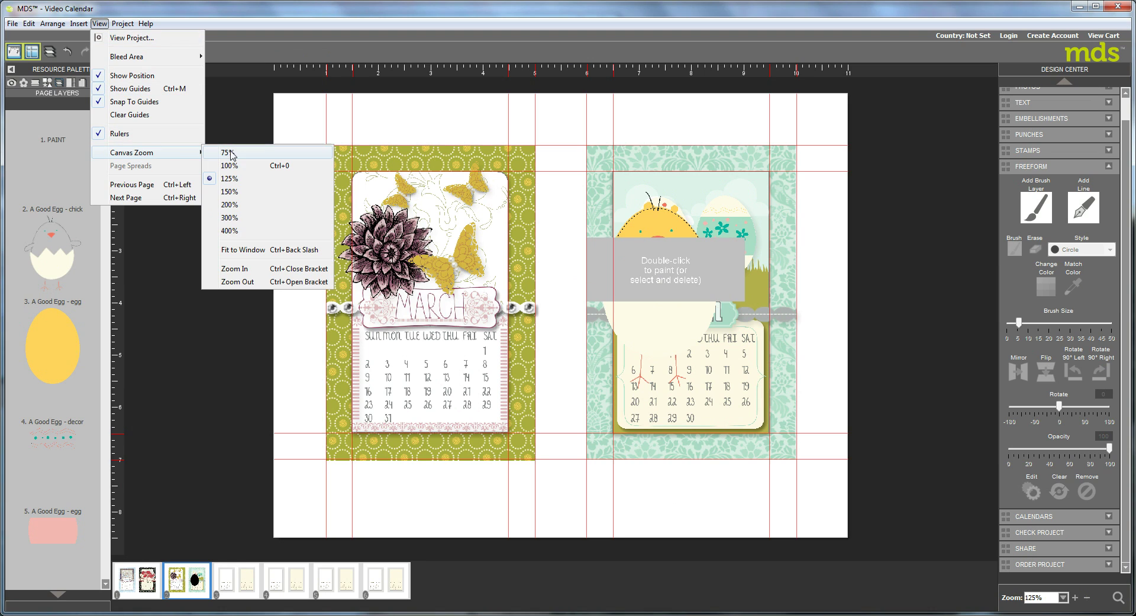
{"action": "left_click", "coordinate": [563, 233]}
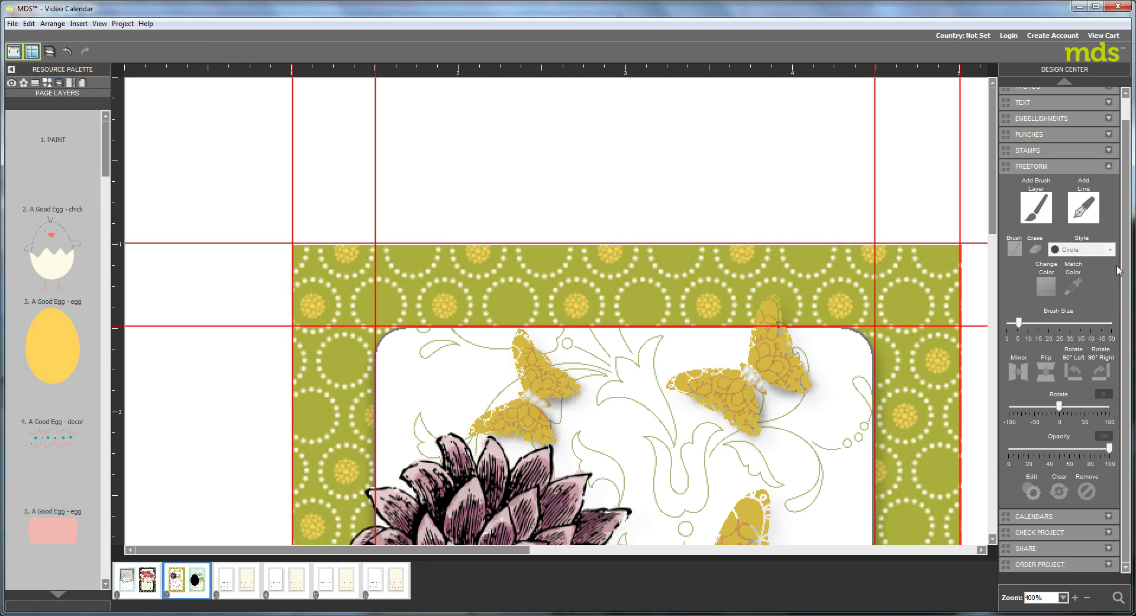
{"action": "left_click_drag", "start_coordinate": [994, 228], "coordinate": [994, 396]}
{"action": "left_click_drag", "start_coordinate": [522, 552], "coordinate": [924, 538]}
{"action": "left_click_drag", "start_coordinate": [993, 314], "coordinate": [994, 237]}
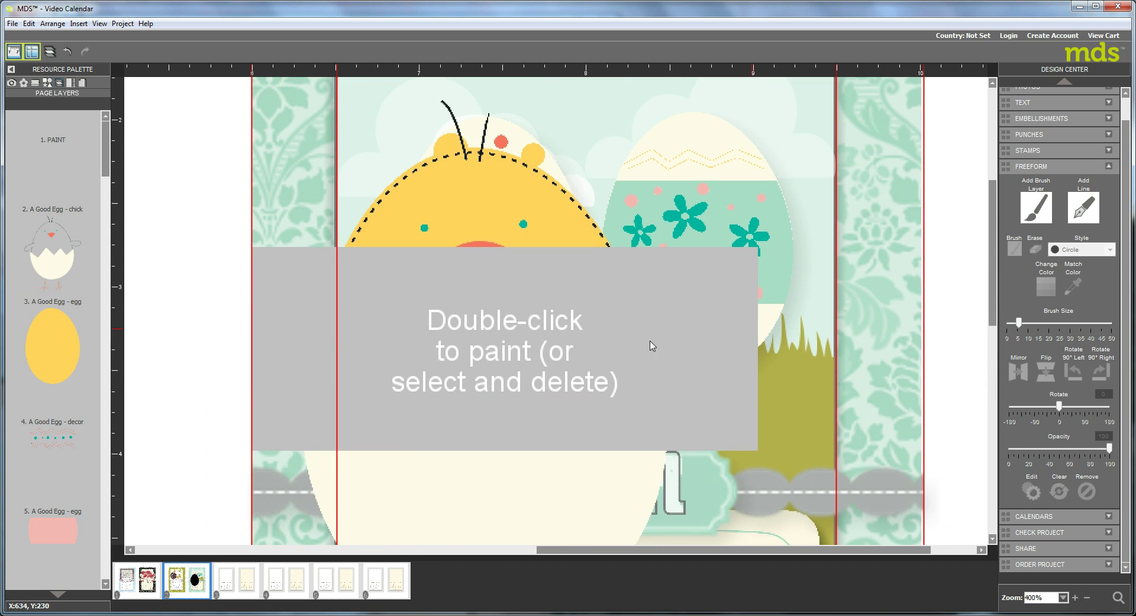
{"action": "left_click", "coordinate": [482, 348]}
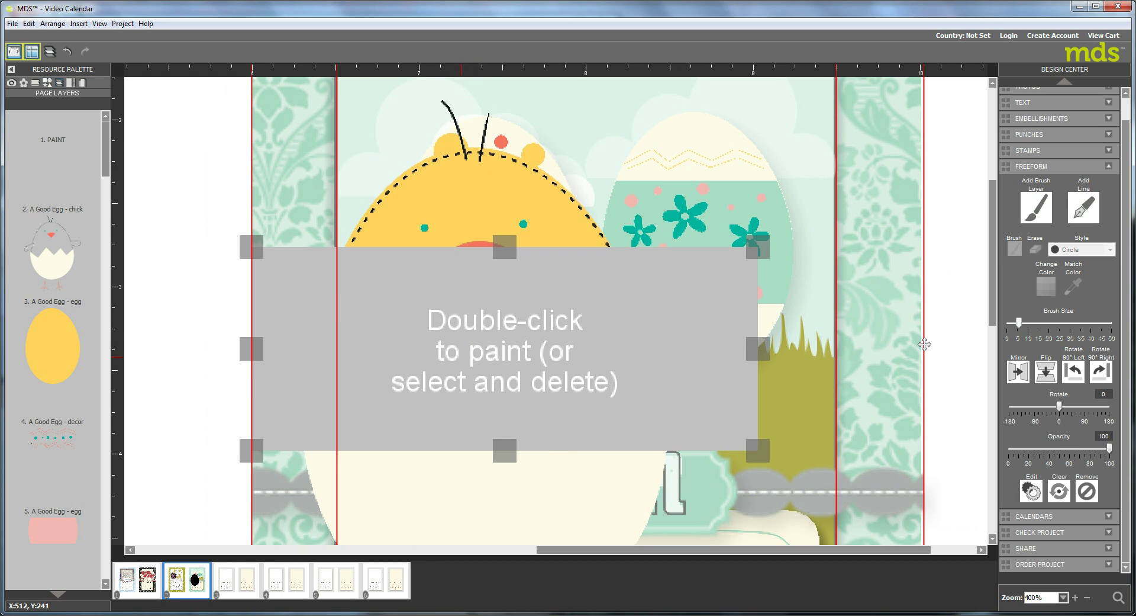
{"action": "double_click", "coordinate": [924, 344]}
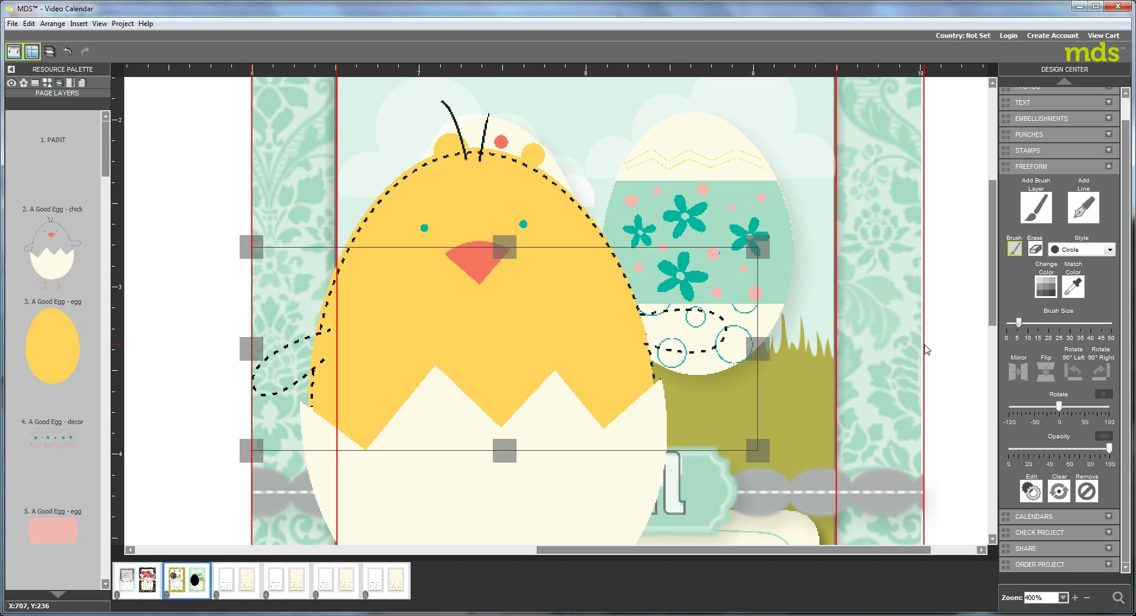
- Set the brush to yellow at size 8 and paint over both chick wings
{"action": "left_click", "coordinate": [1045, 287]}
{"action": "left_click", "coordinate": [1047, 288]}
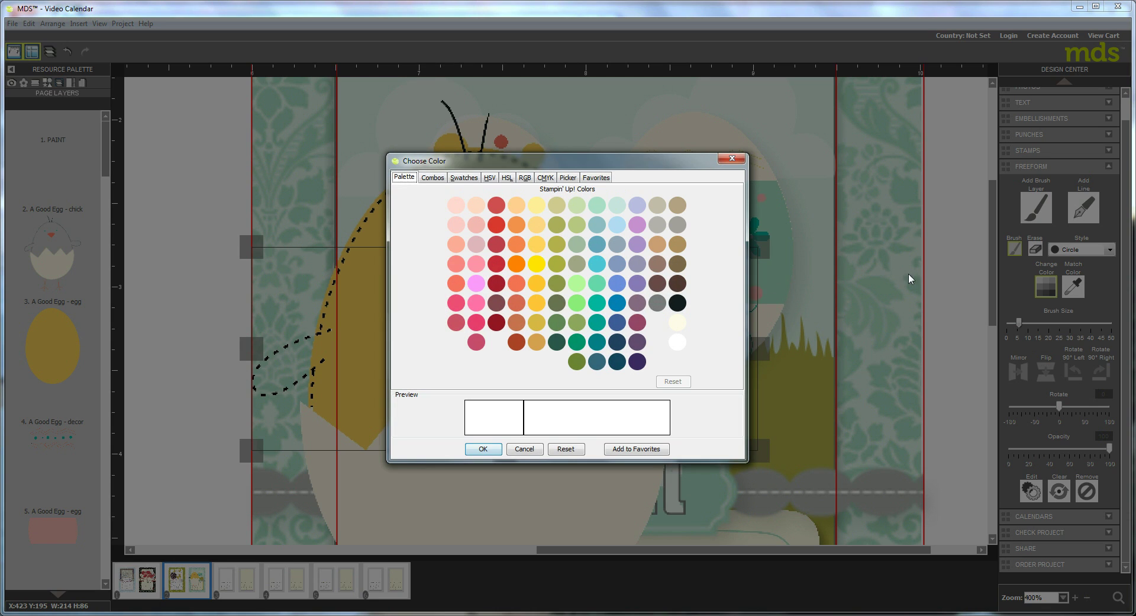
{"action": "left_click", "coordinate": [539, 250]}
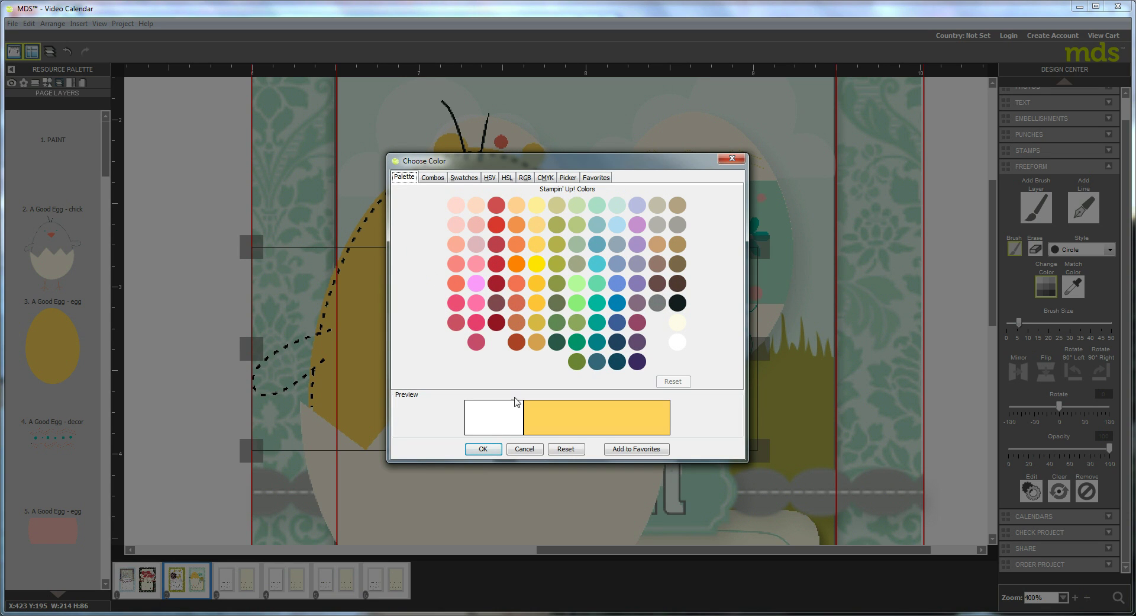
{"action": "left_click", "coordinate": [484, 449]}
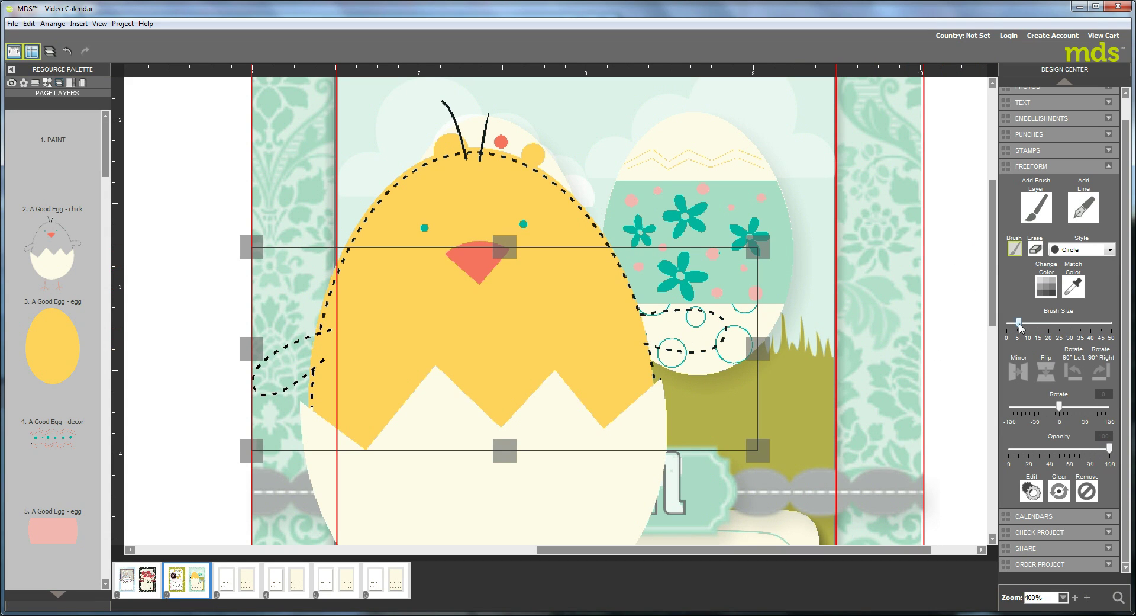
{"action": "left_click_drag", "start_coordinate": [1023, 325], "coordinate": [1030, 325]}
{"action": "mouse_move", "coordinate": [632, 325]}
{"action": "left_mouse_down"}
{"action": "mouse_move", "coordinate": [702, 320]}
{"action": "mouse_move", "coordinate": [714, 330]}
{"action": "mouse_move", "coordinate": [645, 334]}
{"action": "mouse_move", "coordinate": [713, 333]}
{"action": "left_mouse_up"}
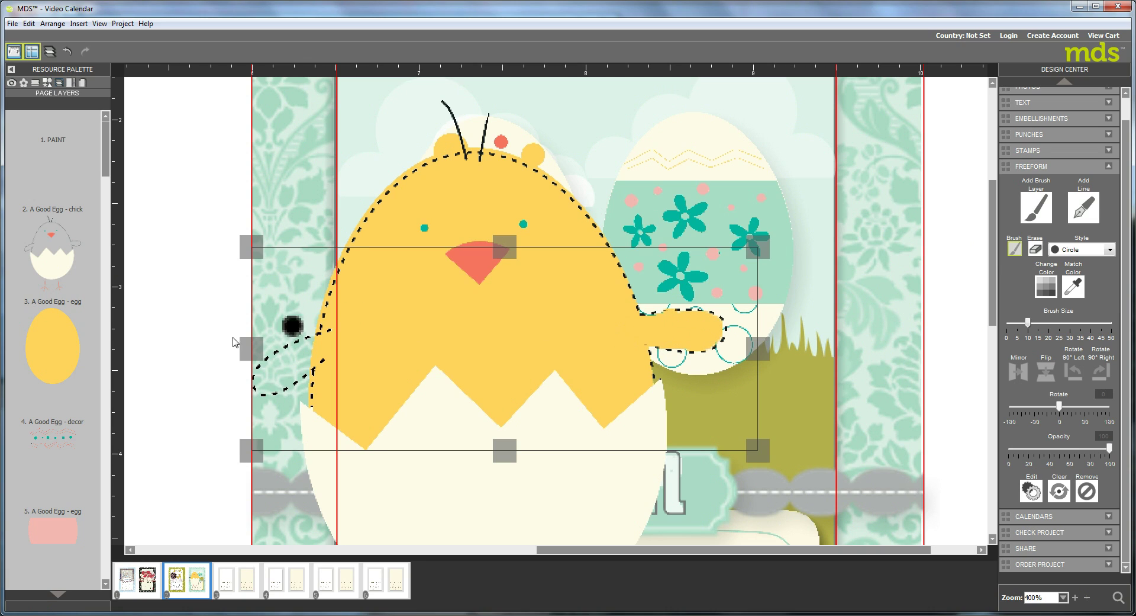
{"action": "mouse_move", "coordinate": [267, 377]}
{"action": "left_mouse_down"}
{"action": "mouse_move", "coordinate": [328, 342]}
{"action": "mouse_move", "coordinate": [264, 375]}
{"action": "mouse_move", "coordinate": [267, 384]}
{"action": "mouse_move", "coordinate": [311, 361]}
{"action": "mouse_move", "coordinate": [280, 381]}
{"action": "left_mouse_up"}
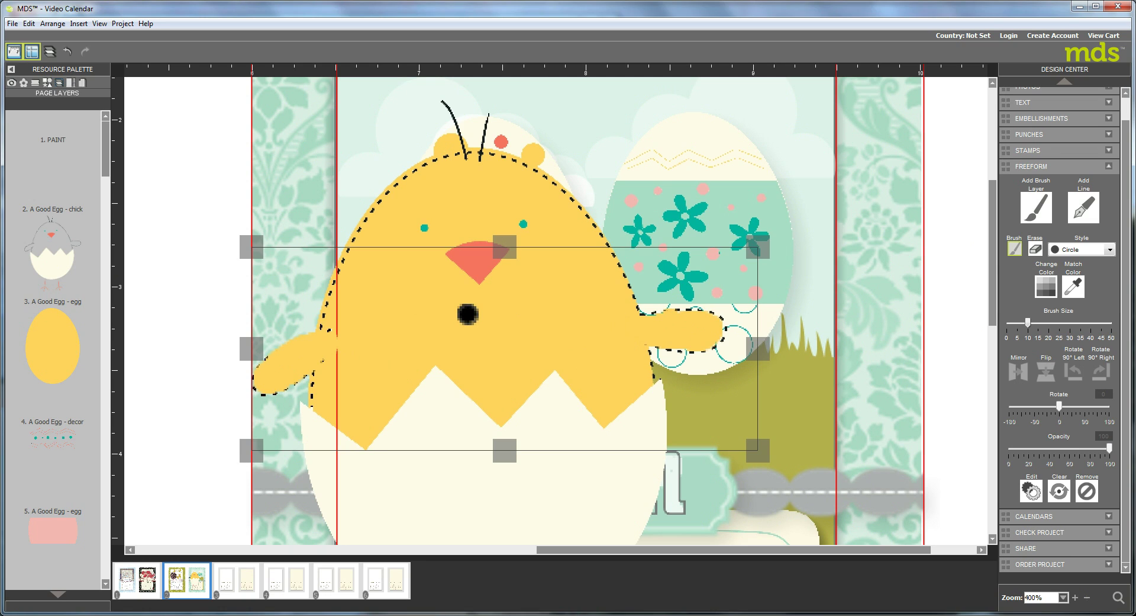
- Reorder Page Layers so the egg sits below the chick and the paint layer beneath both
{"action": "left_click", "coordinate": [600, 127]}
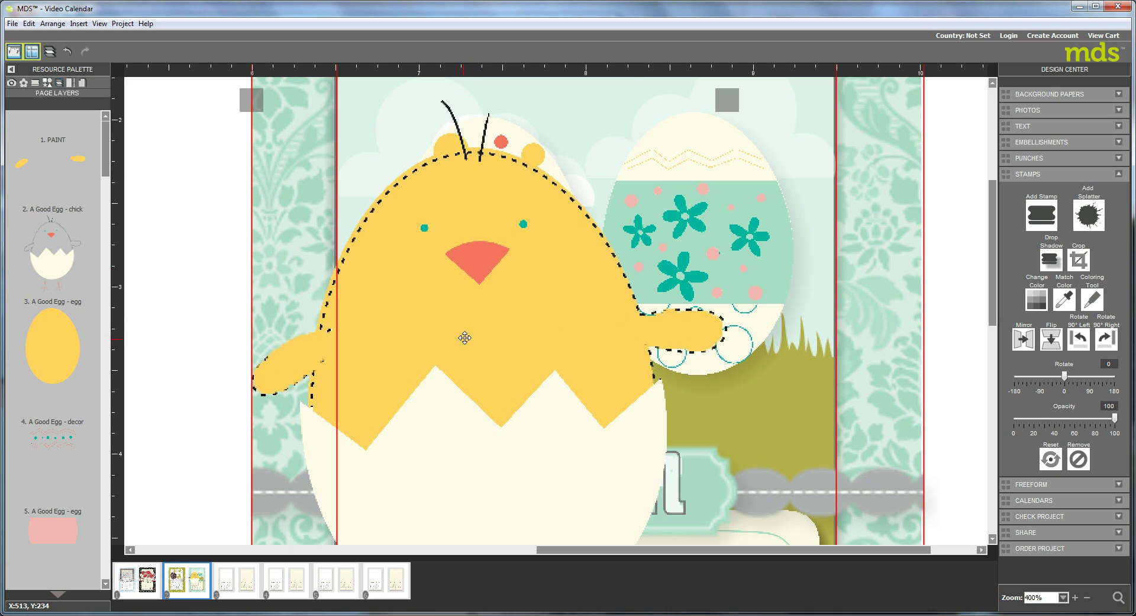
{"action": "left_click", "coordinate": [465, 337]}
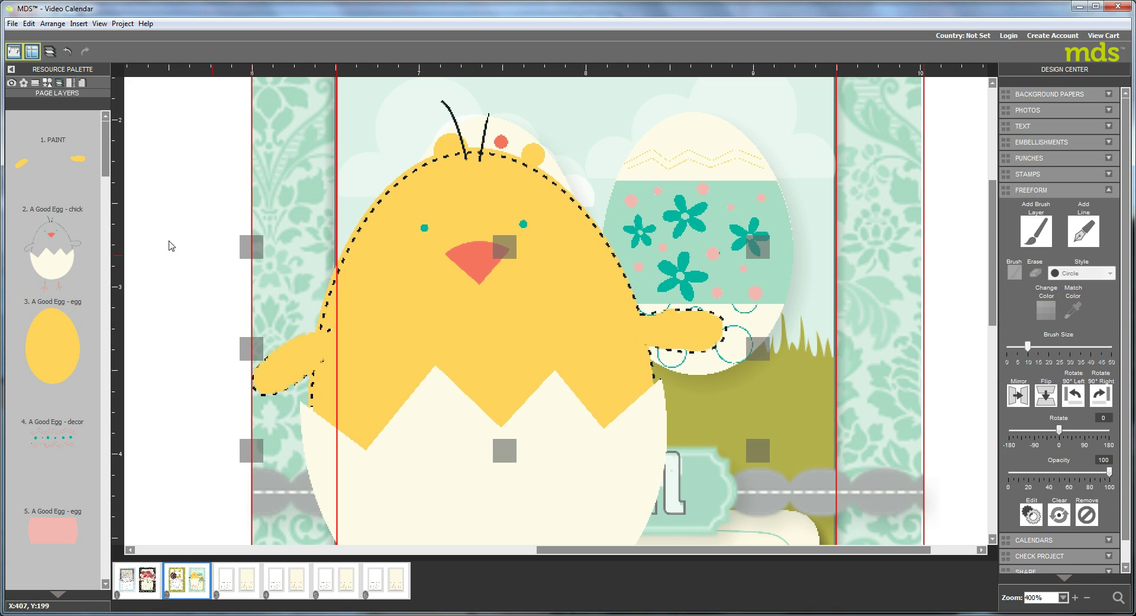
{"action": "left_click", "coordinate": [422, 193]}
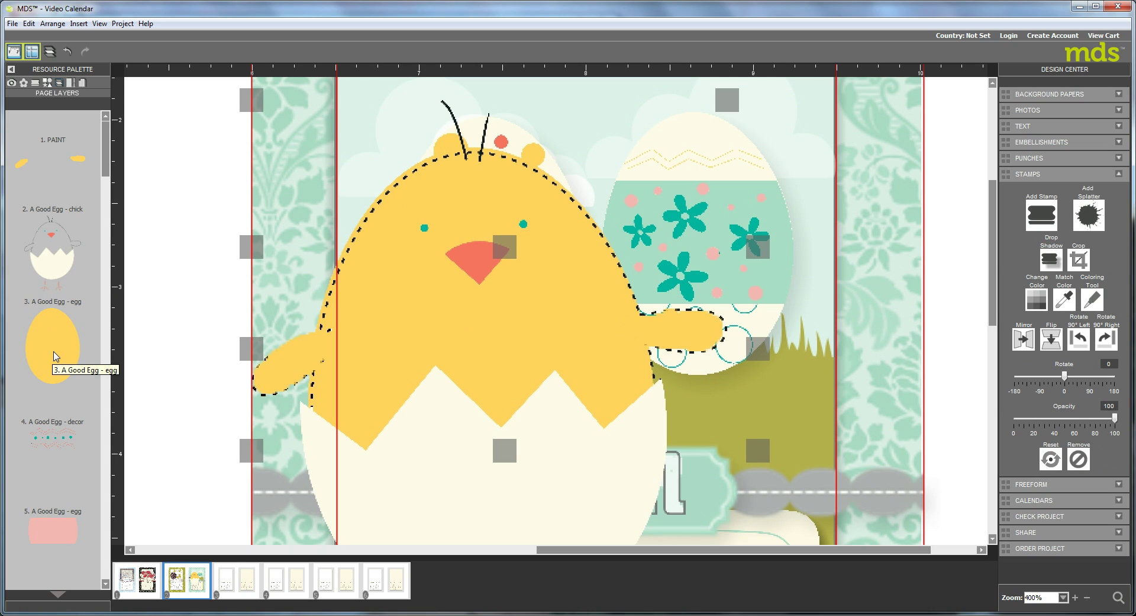
{"action": "left_click_drag", "start_coordinate": [53, 356], "coordinate": [53, 142]}
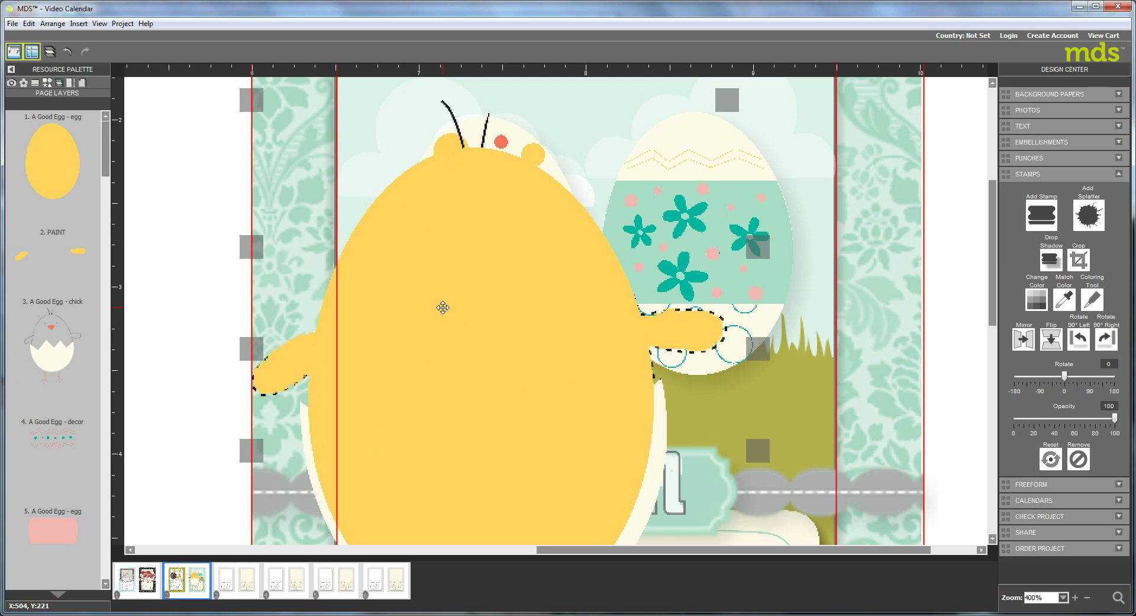
{"action": "left_click", "coordinate": [443, 307]}
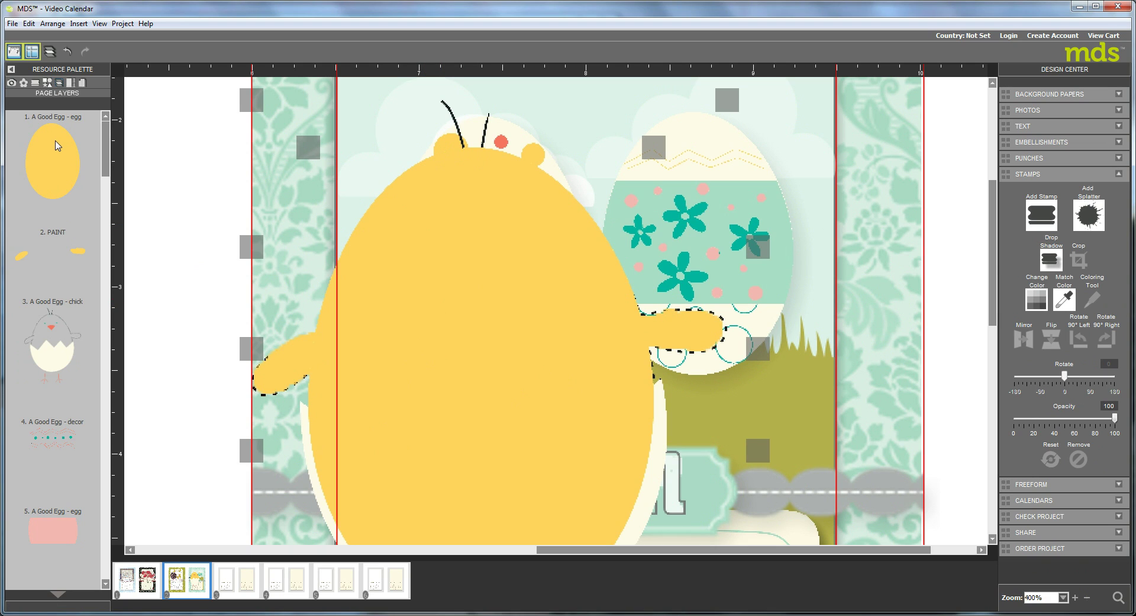
{"action": "left_click_drag", "start_coordinate": [58, 145], "coordinate": [50, 358]}
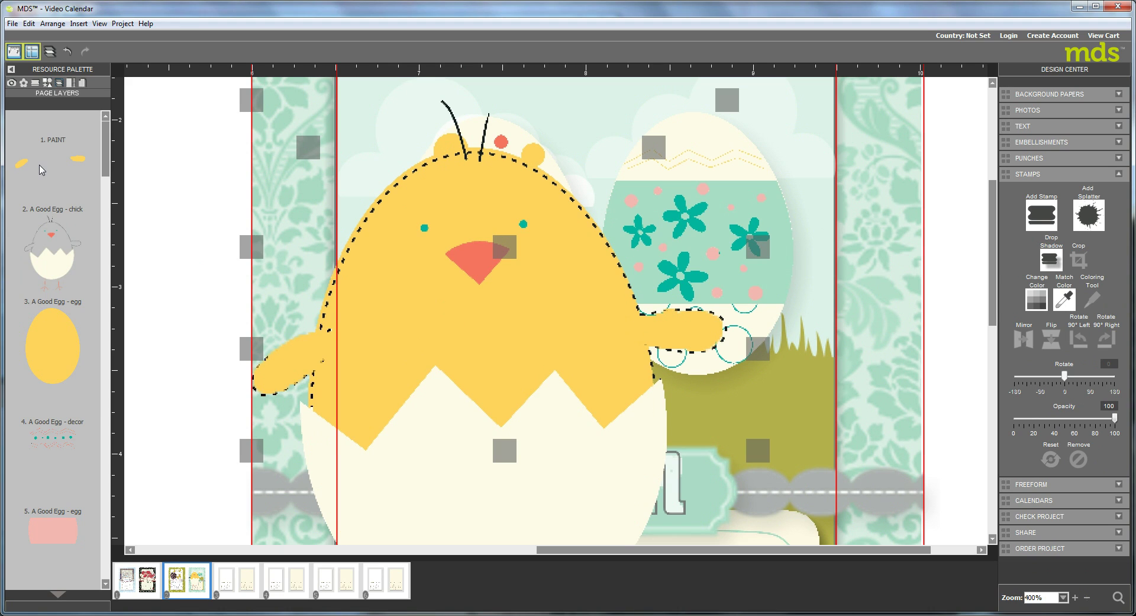
{"action": "left_click_drag", "start_coordinate": [40, 166], "coordinate": [49, 344]}
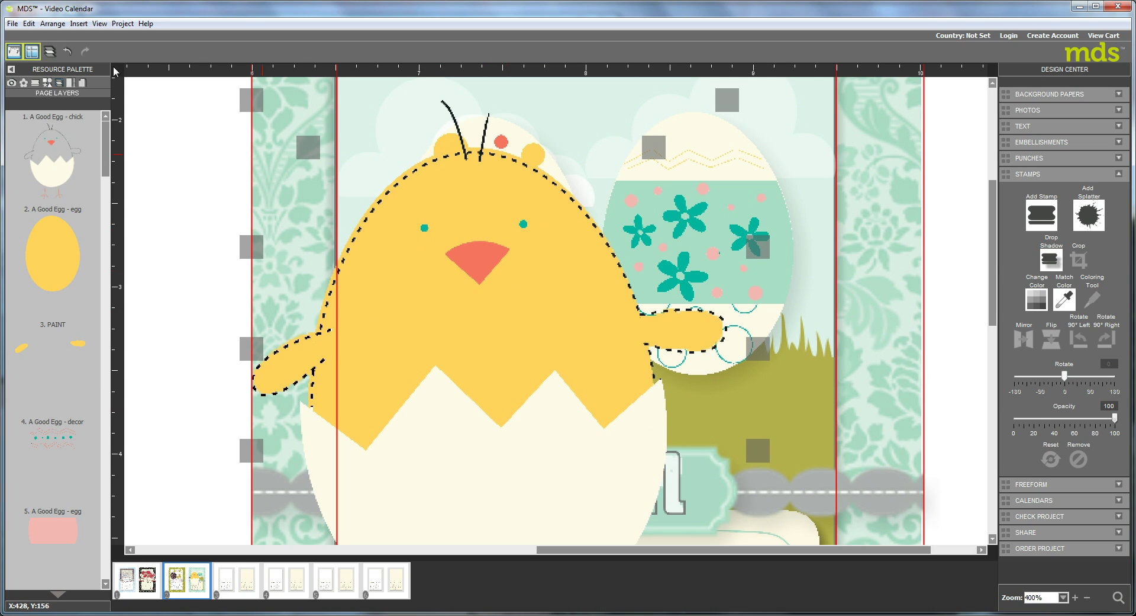
- Group chick, egg shell and paint, shrink the group, and move it onto the teal egg at right
{"action": "left_click", "coordinate": [52, 24]}
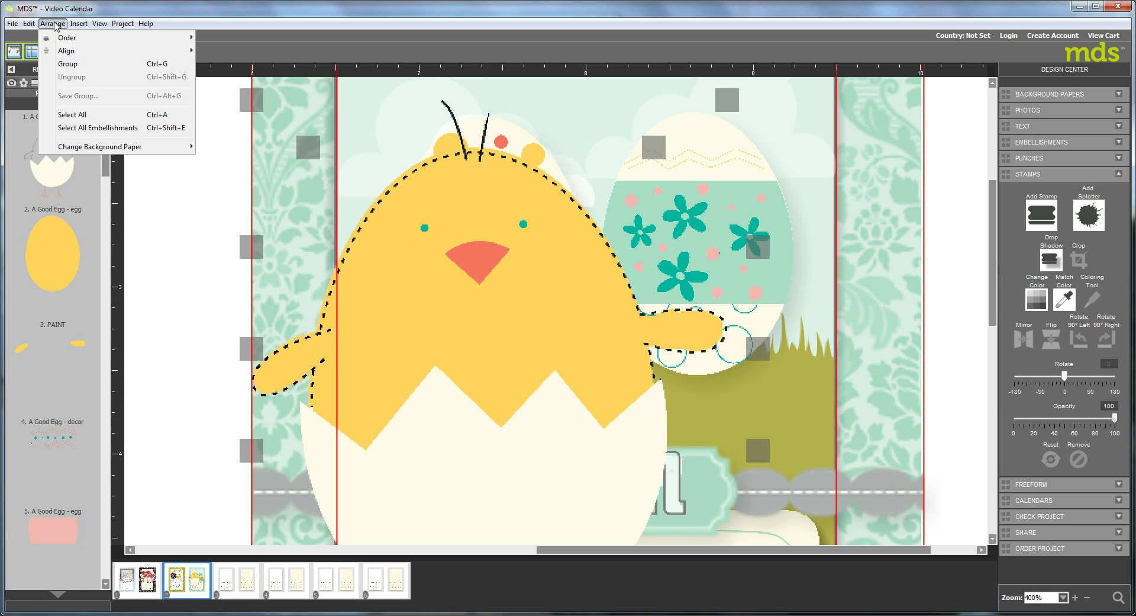
{"action": "left_click", "coordinate": [61, 64]}
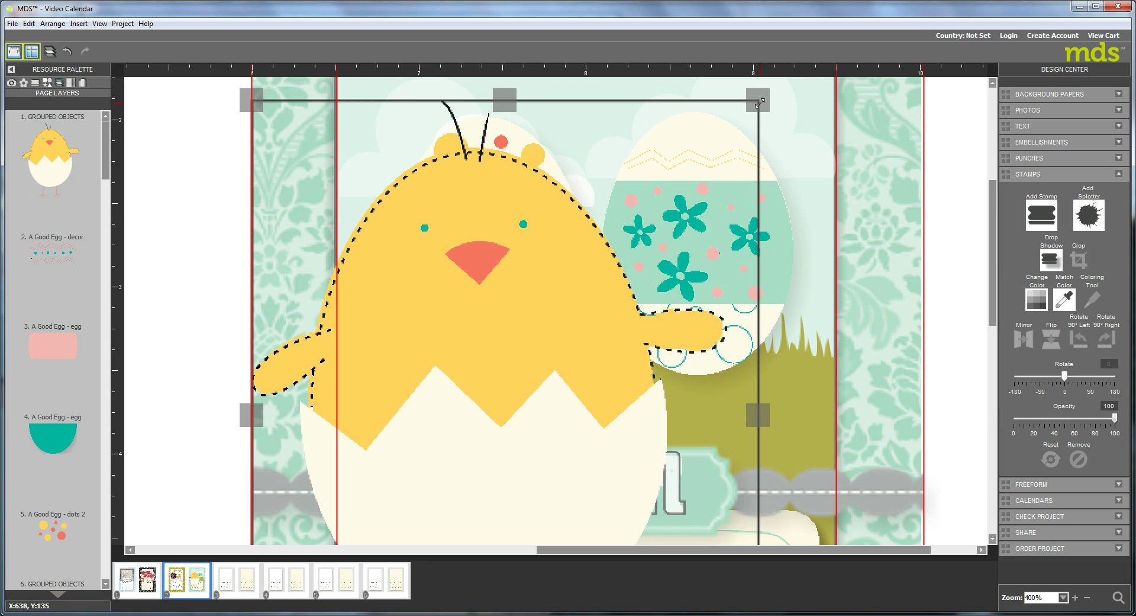
{"action": "left_click_drag", "start_coordinate": [760, 103], "coordinate": [676, 268]}
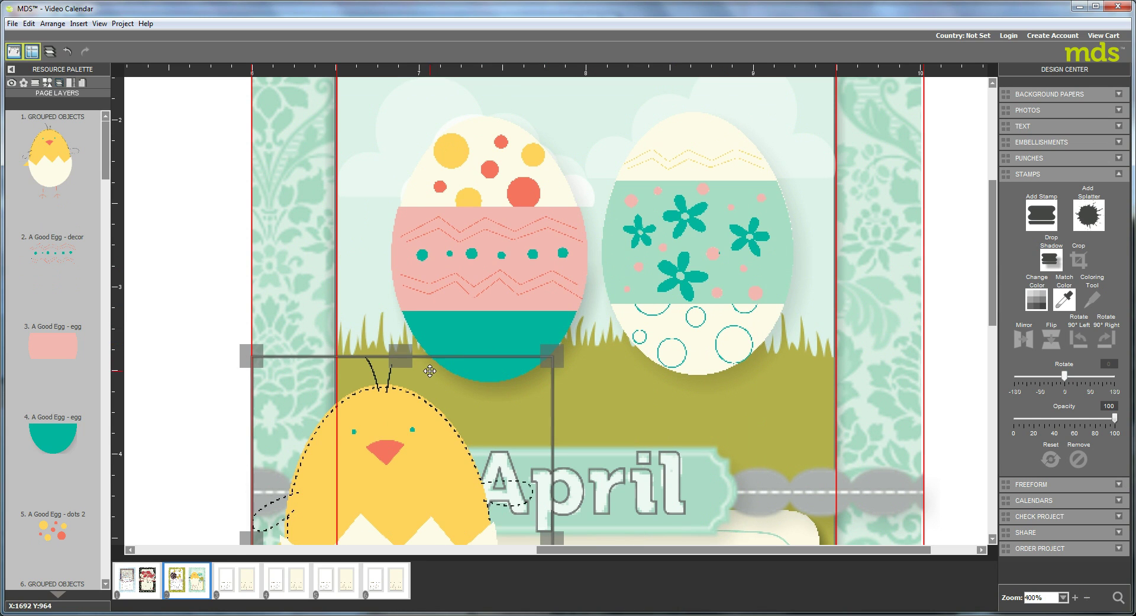
{"action": "left_click_drag", "start_coordinate": [429, 370], "coordinate": [612, 220]}
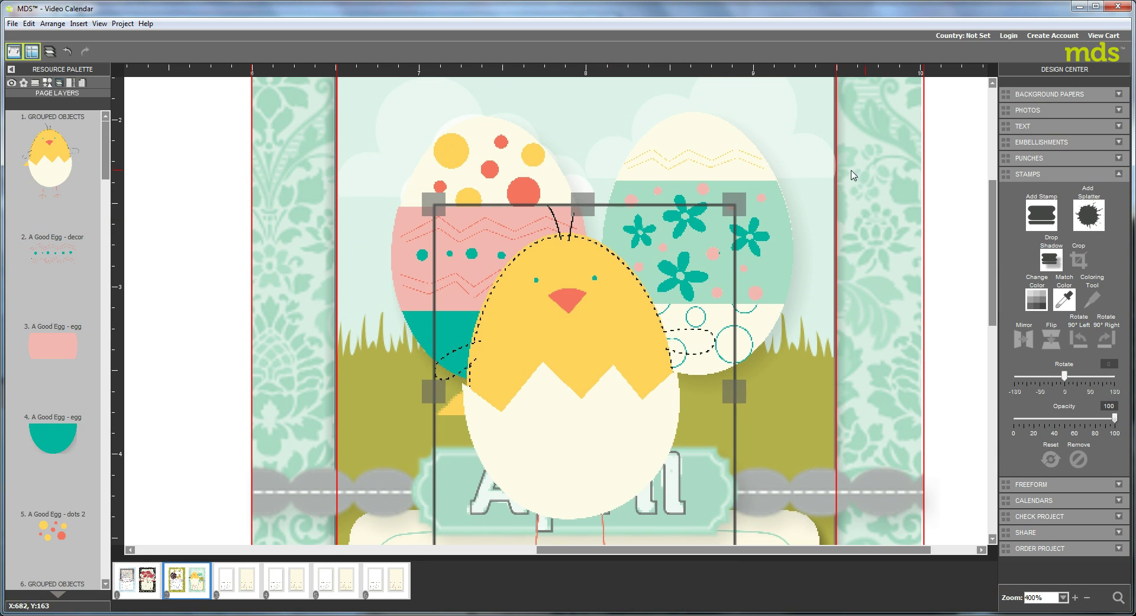
{"action": "left_click_drag", "start_coordinate": [620, 296], "coordinate": [837, 208]}
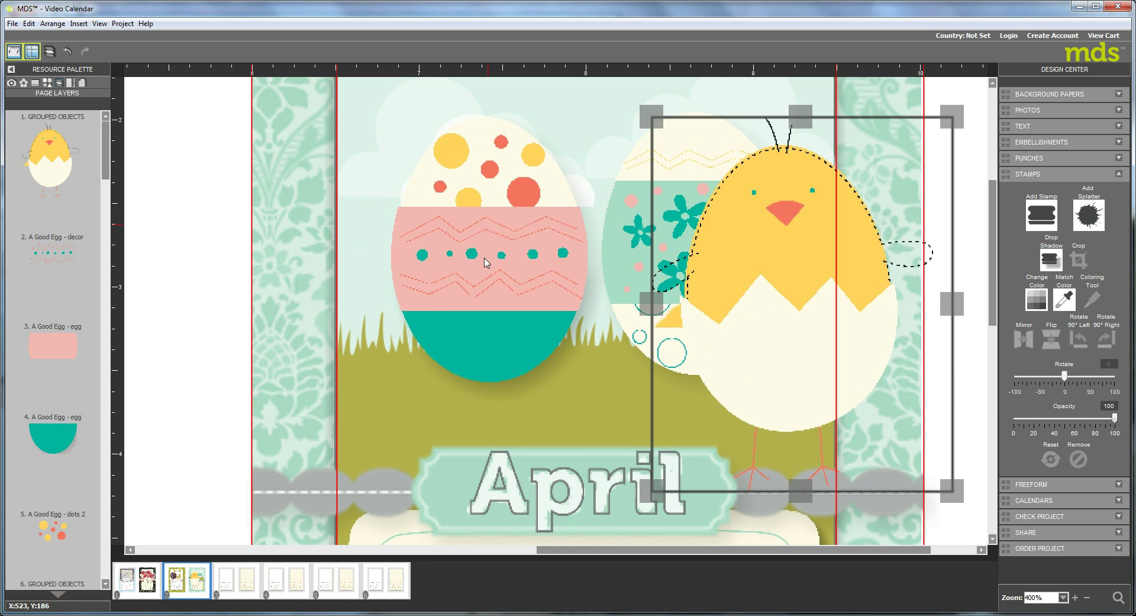
- Select the left egg's pink band and pieces, then move the cream egg layer down below the teal base
{"action": "left_click", "coordinate": [516, 247]}
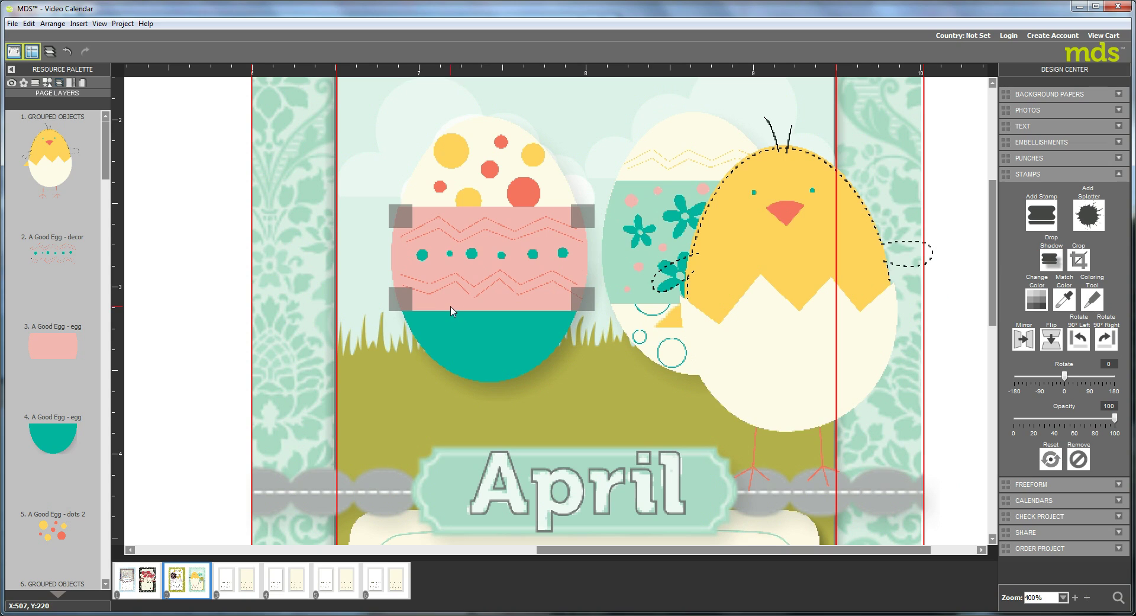
{"action": "left_click", "coordinate": [487, 357], "text": "shift"}
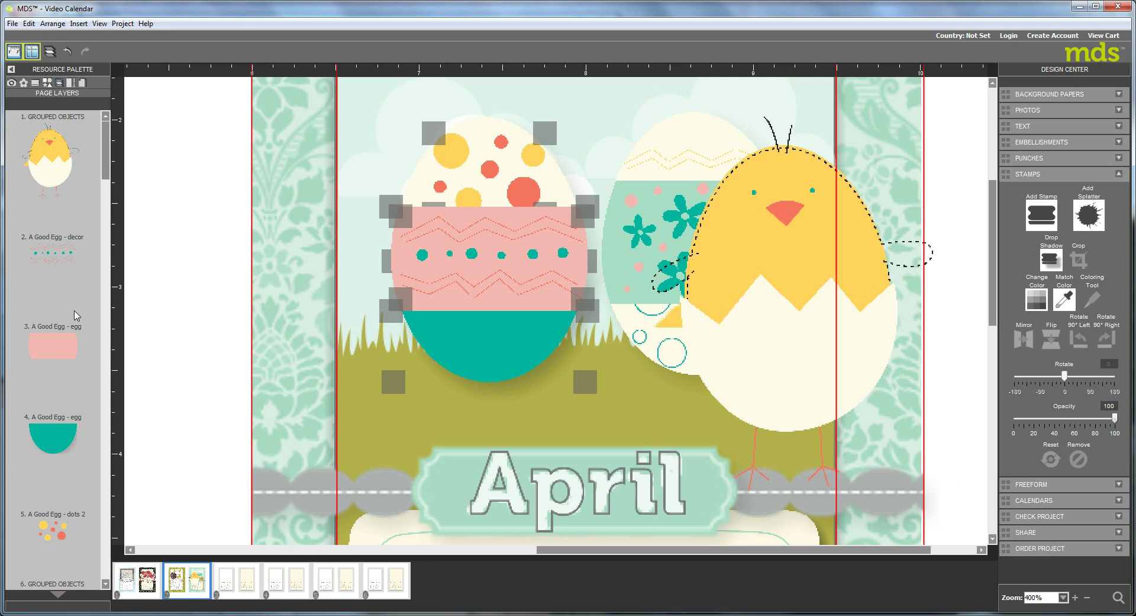
{"action": "left_click_drag", "start_coordinate": [107, 167], "coordinate": [106, 209]}
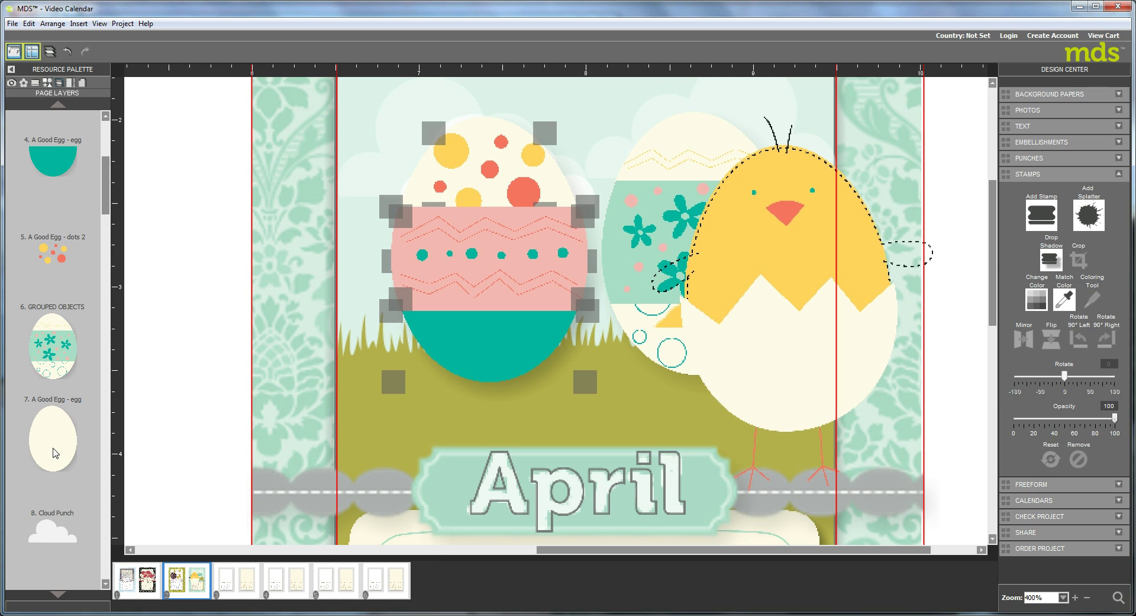
{"action": "left_click_drag", "start_coordinate": [55, 453], "coordinate": [43, 160]}
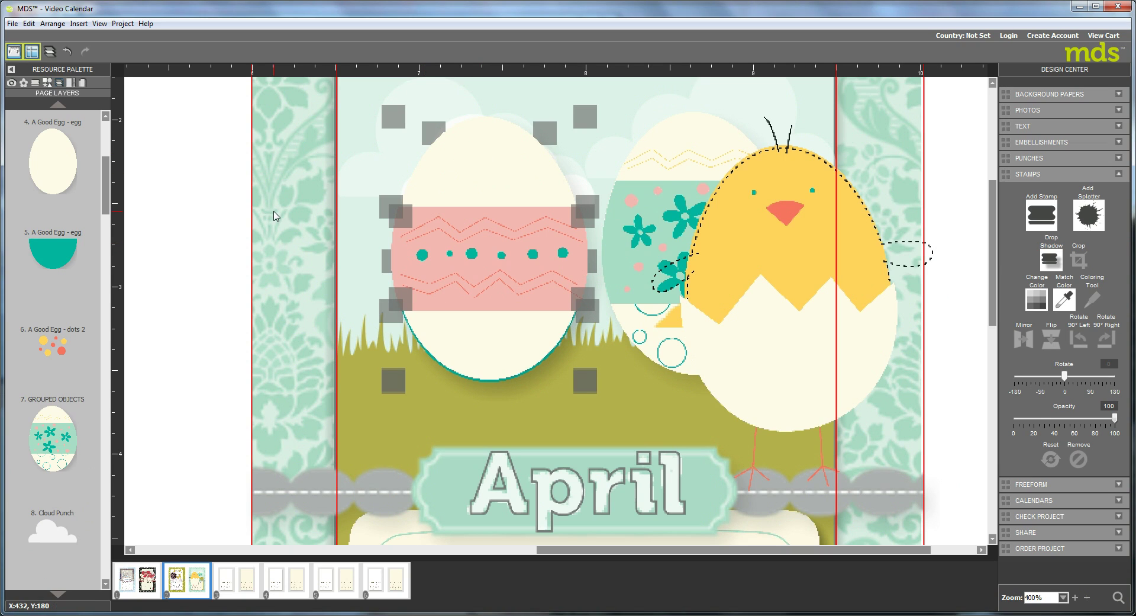
{"action": "left_click", "coordinate": [45, 162]}
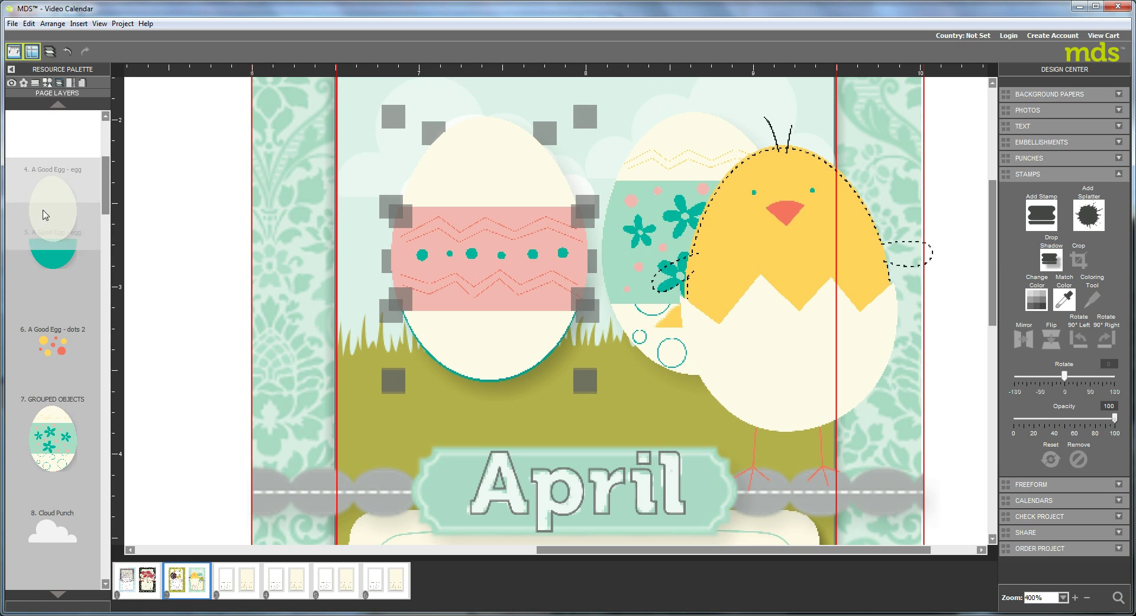
{"action": "left_click_drag", "start_coordinate": [45, 215], "coordinate": [55, 236]}
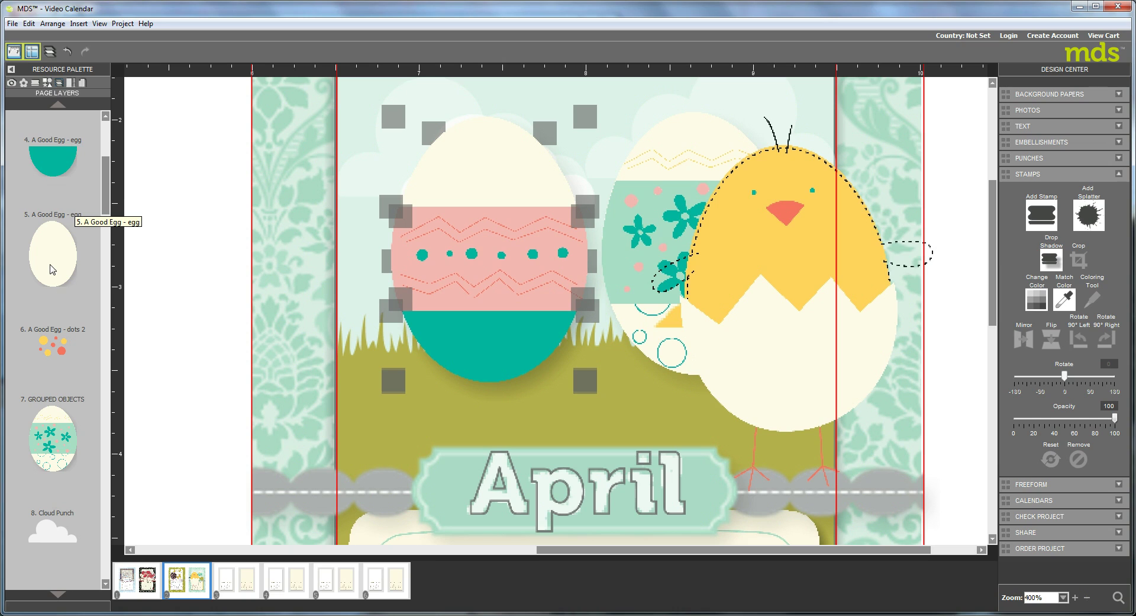
{"action": "left_click_drag", "start_coordinate": [53, 257], "coordinate": [54, 361]}
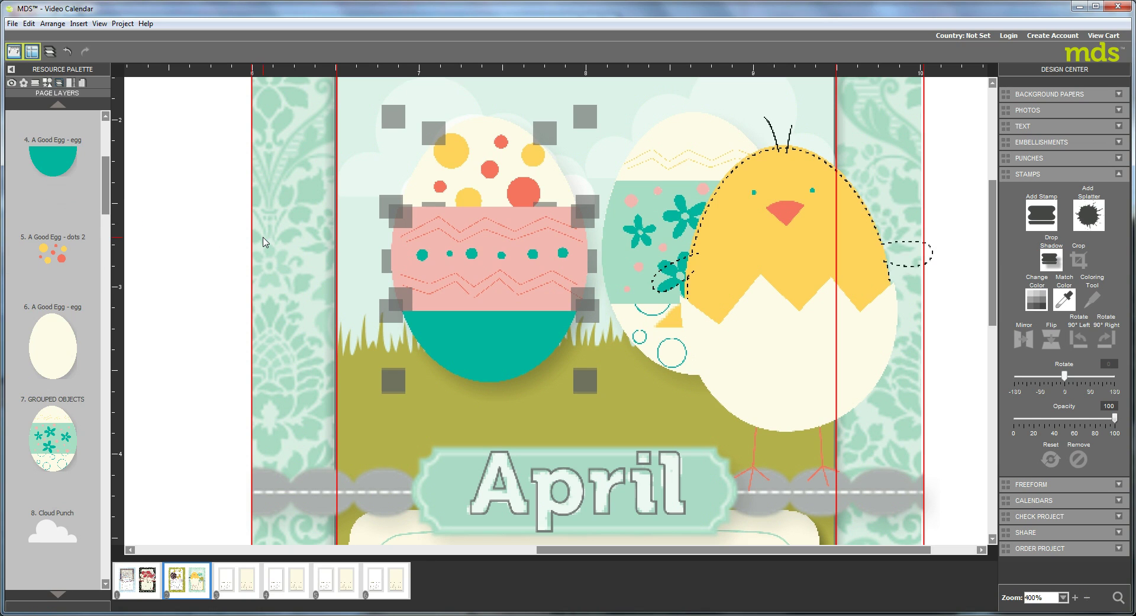
- Group the polka-dot egg's pieces into one object with Ctrl+G
{"action": "left_click", "coordinate": [53, 24]}
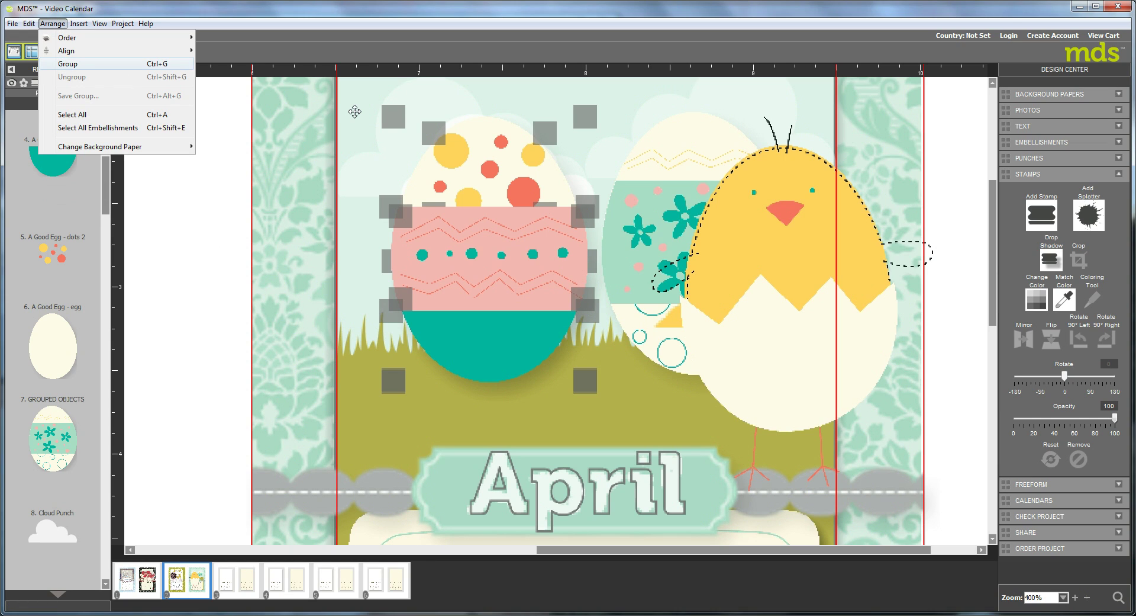
{"action": "key", "text": "ctrl+g"}
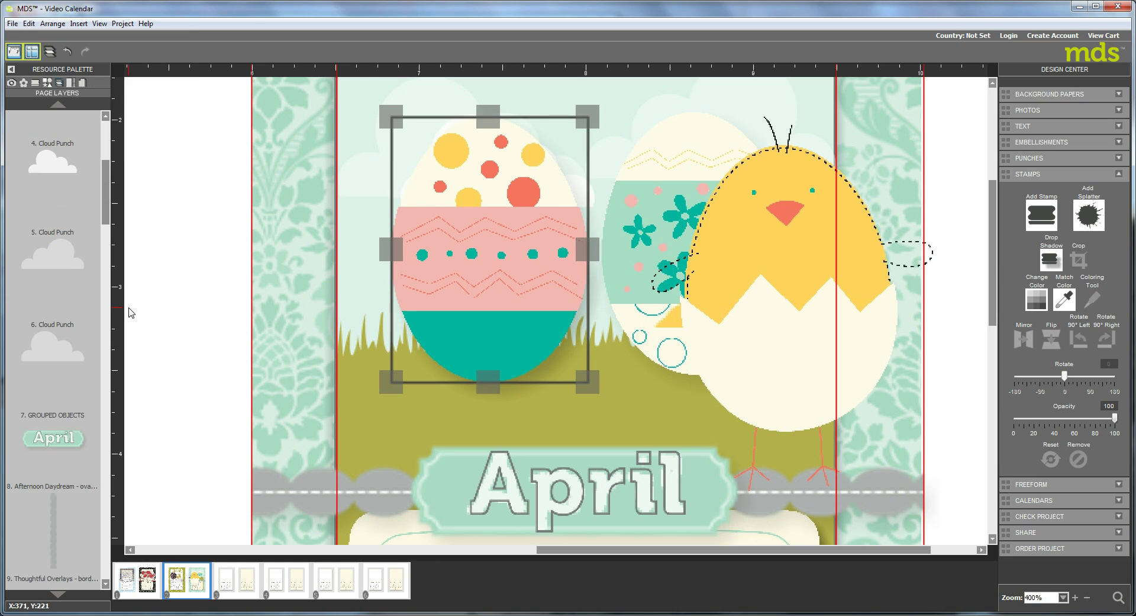
{"action": "left_click_drag", "start_coordinate": [107, 201], "coordinate": [107, 165]}
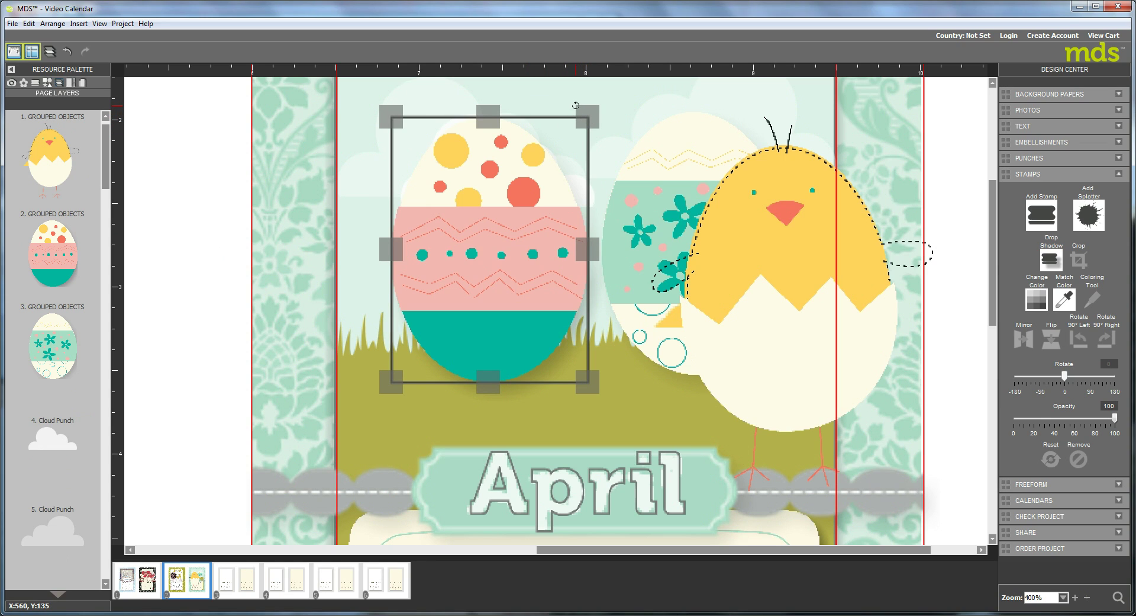
- Rotate the egg group counter-clockwise until the angle reads -40 degrees
{"action": "left_click_drag", "start_coordinate": [576, 105], "coordinate": [506, 109]}
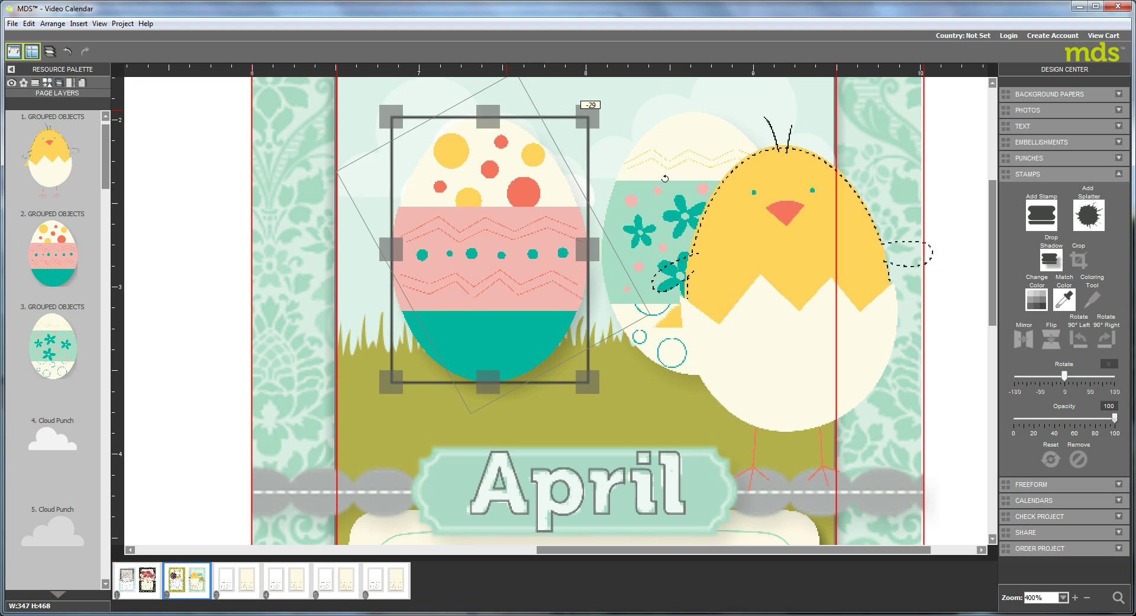
{"action": "left_click_drag", "start_coordinate": [665, 178], "coordinate": [667, 181]}
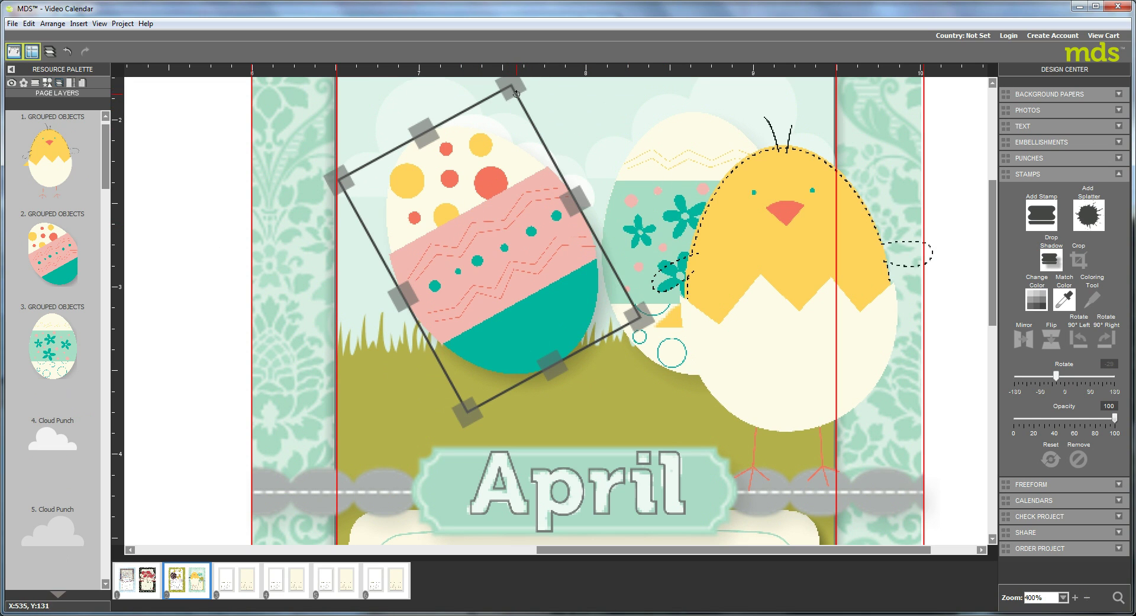
{"action": "left_click_drag", "start_coordinate": [517, 95], "coordinate": [481, 105]}
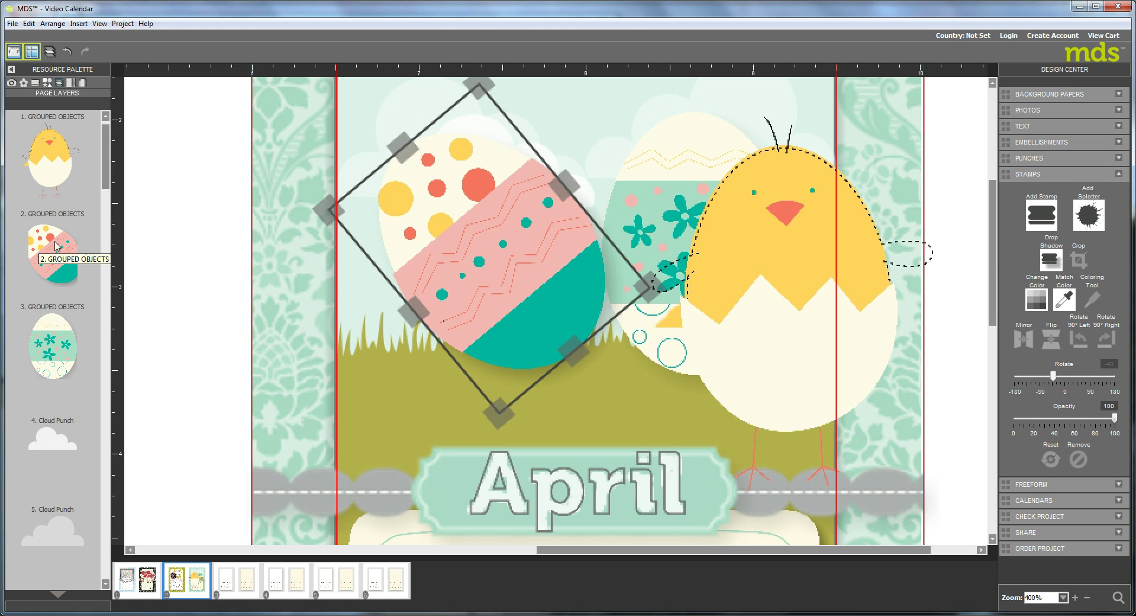
- In Page Layers, move the egg's Grouped Objects layer down behind the grass punch
{"action": "left_click_drag", "start_coordinate": [46, 253], "coordinate": [138, 247]}
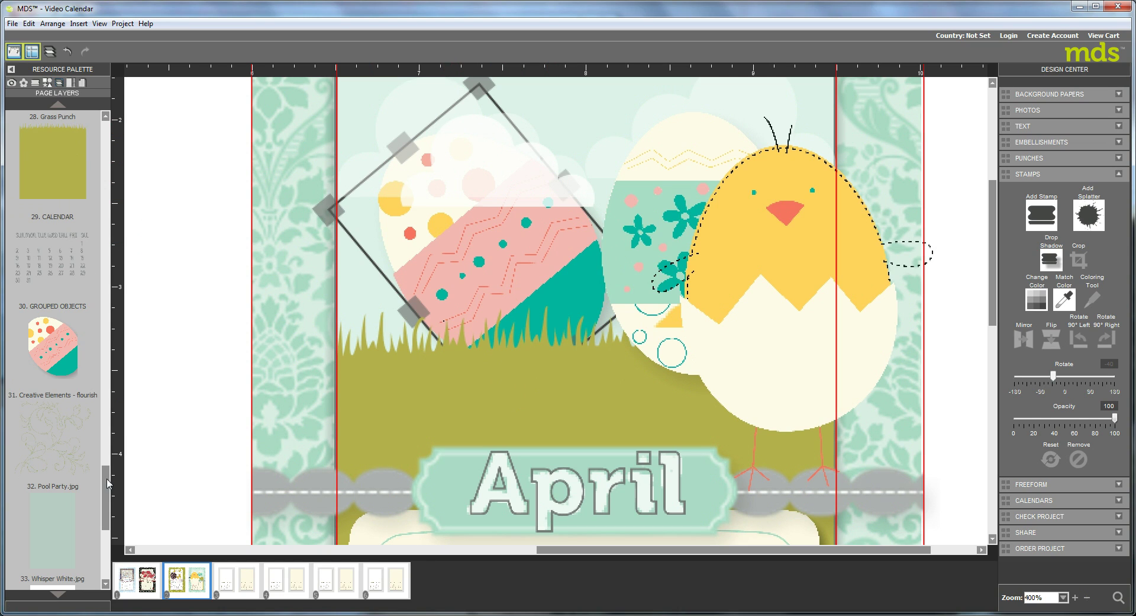
{"action": "left_click_drag", "start_coordinate": [113, 469], "coordinate": [104, 189]}
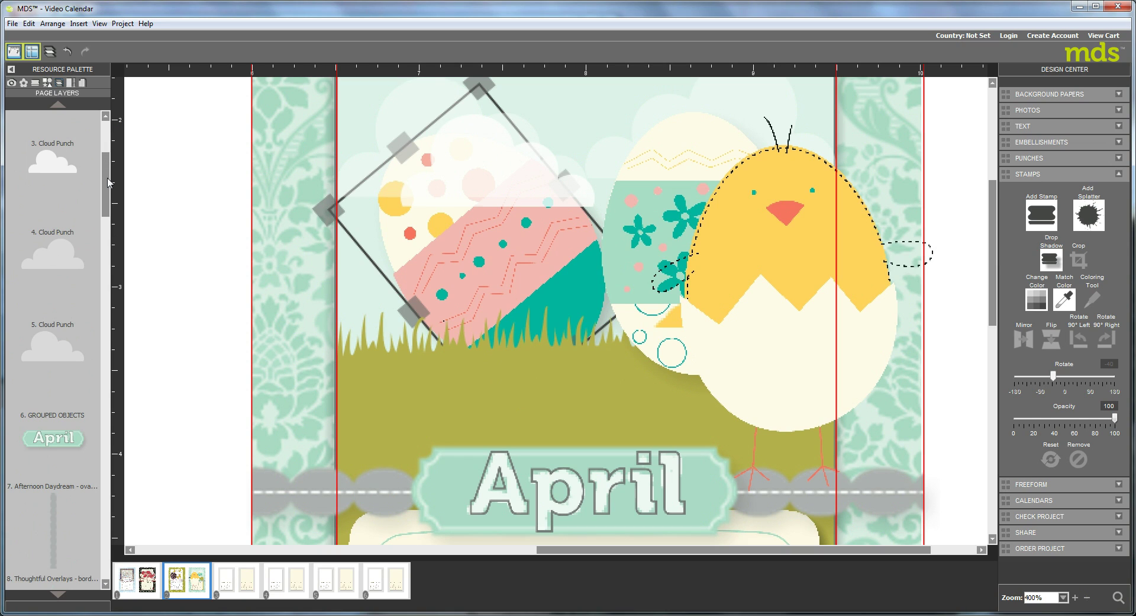
{"action": "left_click_drag", "start_coordinate": [108, 182], "coordinate": [106, 145]}
{"action": "mouse_move", "coordinate": [52, 255]}
{"action": "left_mouse_down"}
{"action": "mouse_move", "coordinate": [64, 605]}
{"action": "mouse_move", "coordinate": [50, 544]}
{"action": "mouse_move", "coordinate": [59, 597]}
{"action": "mouse_move", "coordinate": [65, 574]}
{"action": "mouse_move", "coordinate": [57, 605]}
{"action": "mouse_move", "coordinate": [55, 169]}
{"action": "left_mouse_up"}
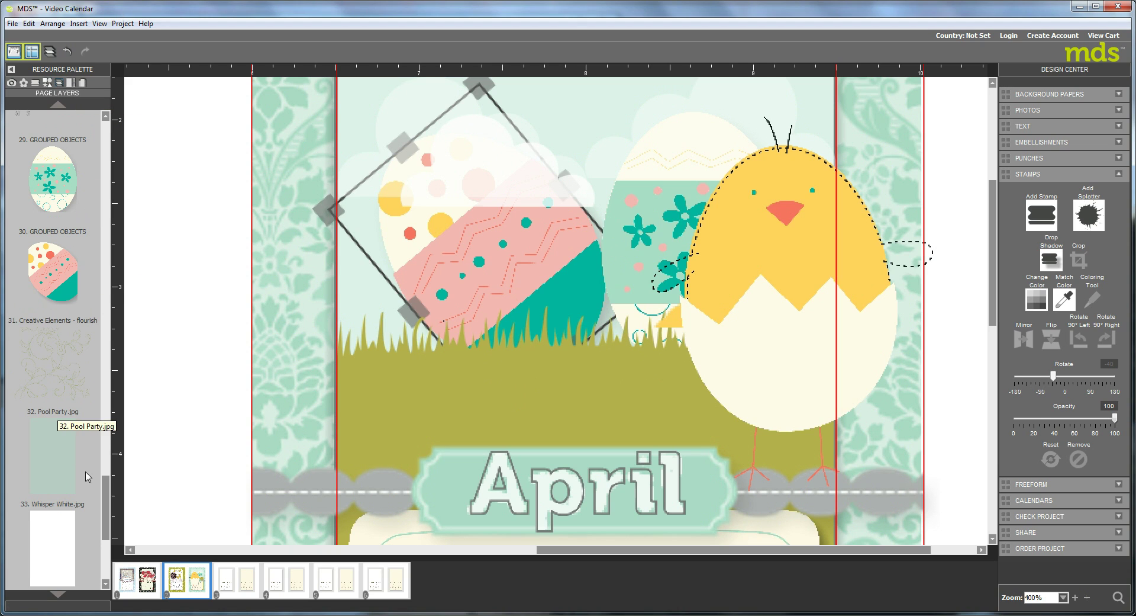
- Move the cloud punch down to layer 31, directly above the Pool Party background paper
{"action": "left_click_drag", "start_coordinate": [106, 505], "coordinate": [77, 179]}
{"action": "scroll", "coordinate": [44, 172], "scroll_direction": "down", "scroll_amount": 10}
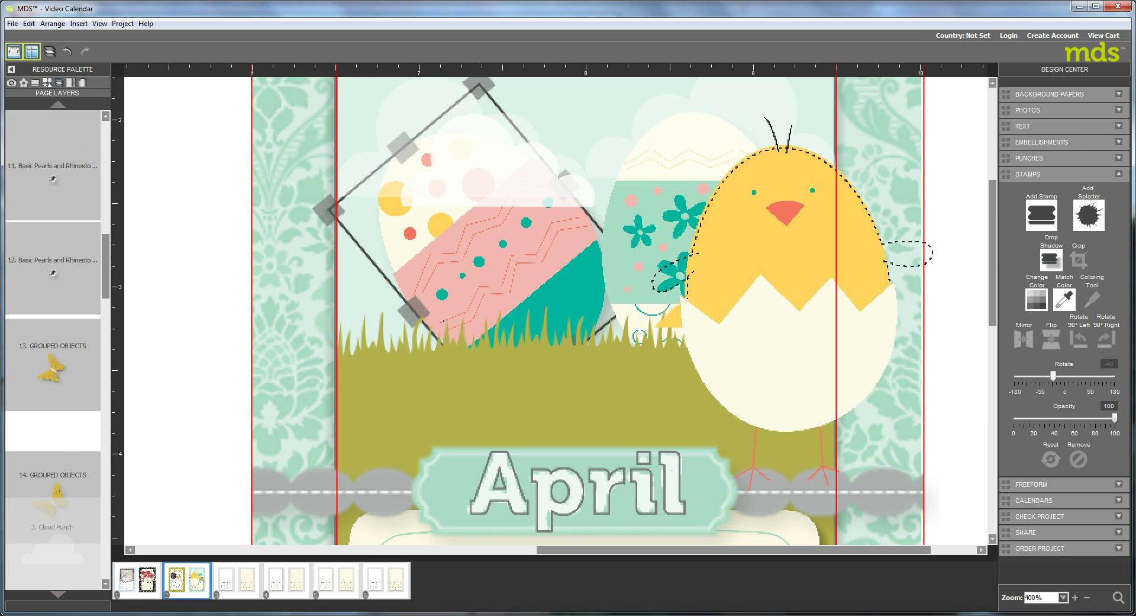
{"action": "scroll", "coordinate": [36, 551], "scroll_direction": "down", "scroll_amount": 15}
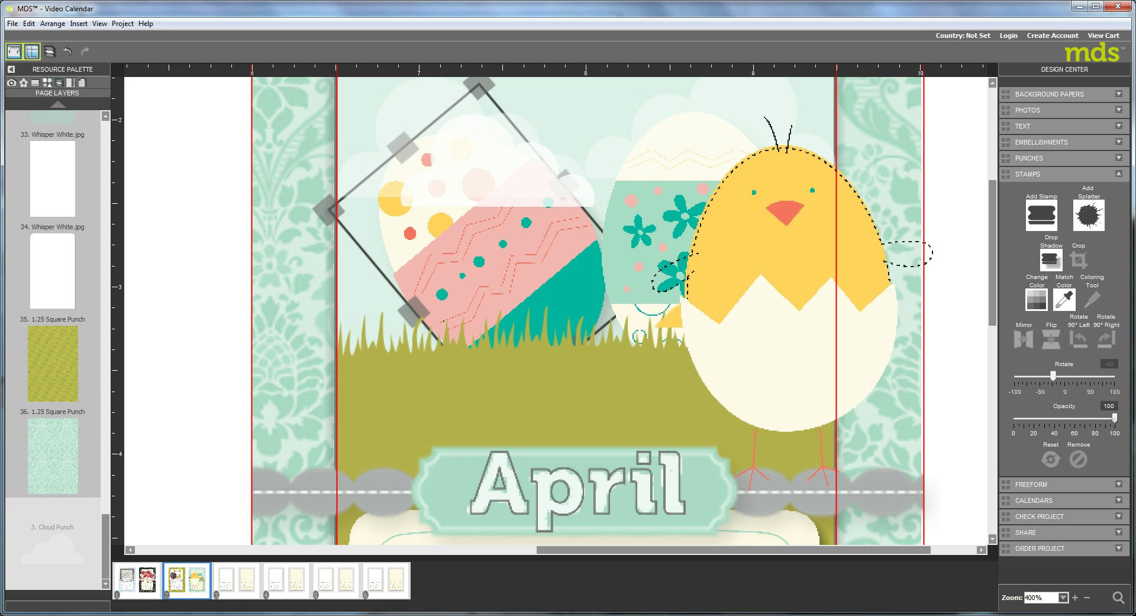
{"action": "left_click_drag", "start_coordinate": [66, 517], "coordinate": [66, 127]}
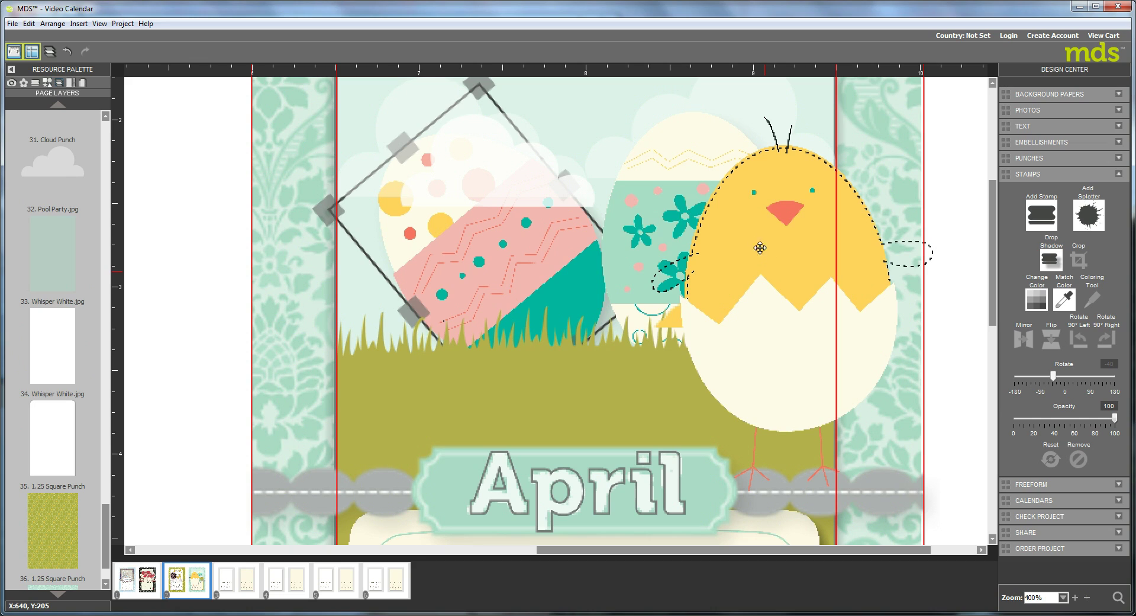
- Resize the chick in its cracked egg to a smaller size from its corner handles
{"action": "left_click", "coordinate": [760, 251]}
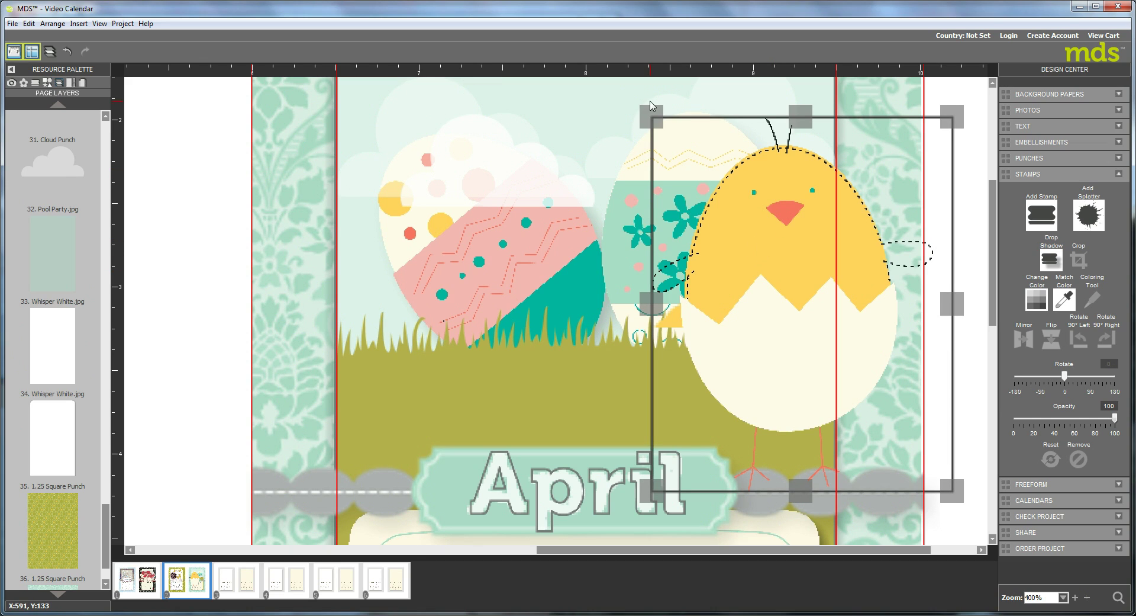
{"action": "left_click_drag", "start_coordinate": [650, 115], "coordinate": [797, 287]}
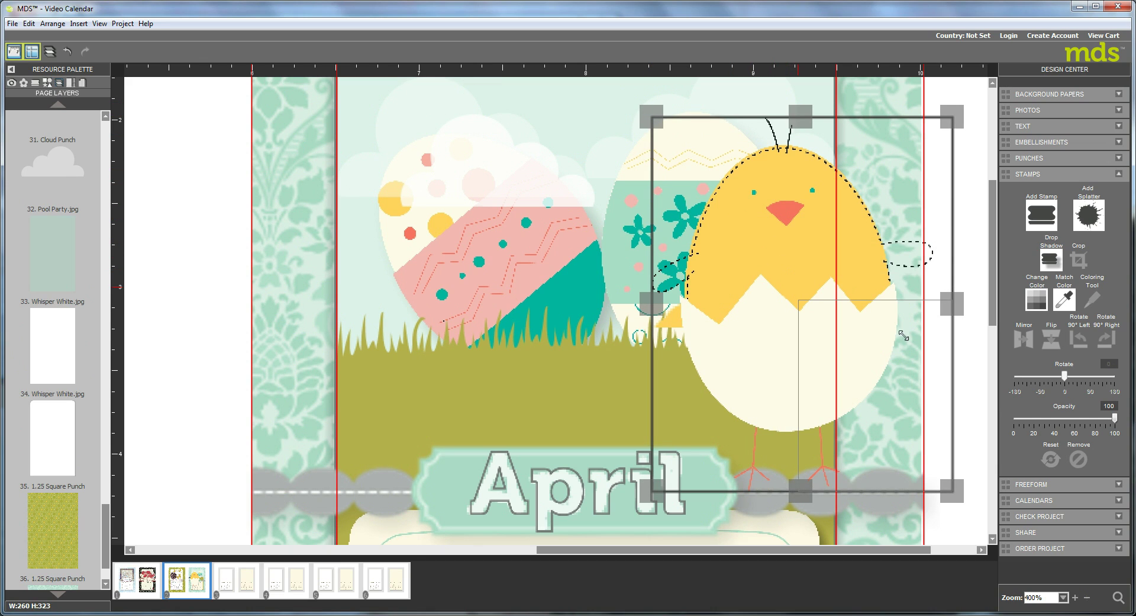
{"action": "left_click_drag", "start_coordinate": [877, 382], "coordinate": [579, 269]}
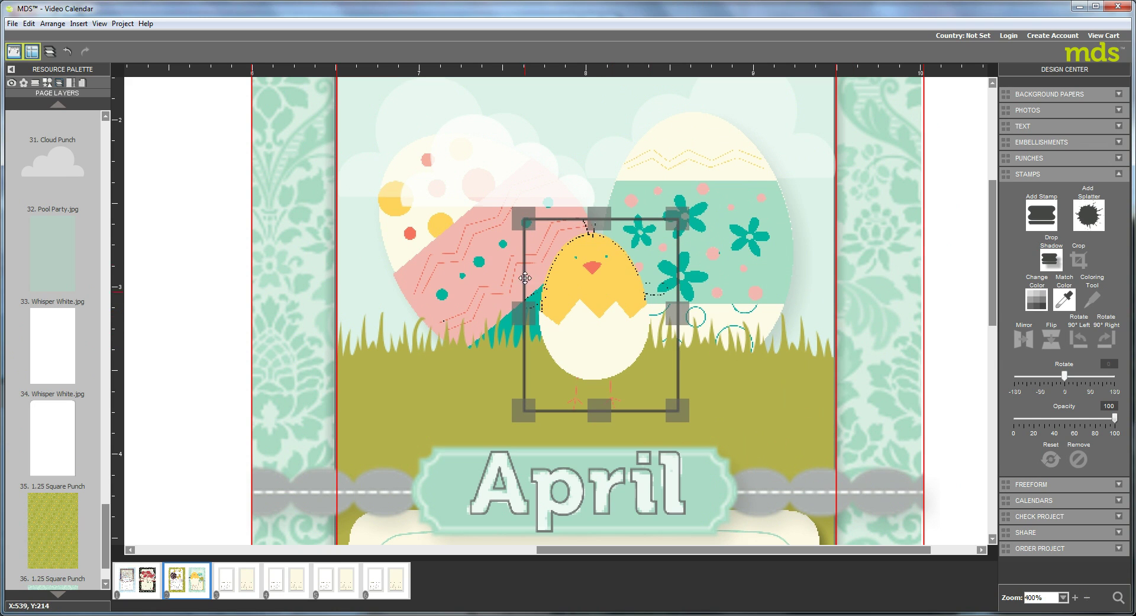
{"action": "left_click_drag", "start_coordinate": [679, 217], "coordinate": [673, 256]}
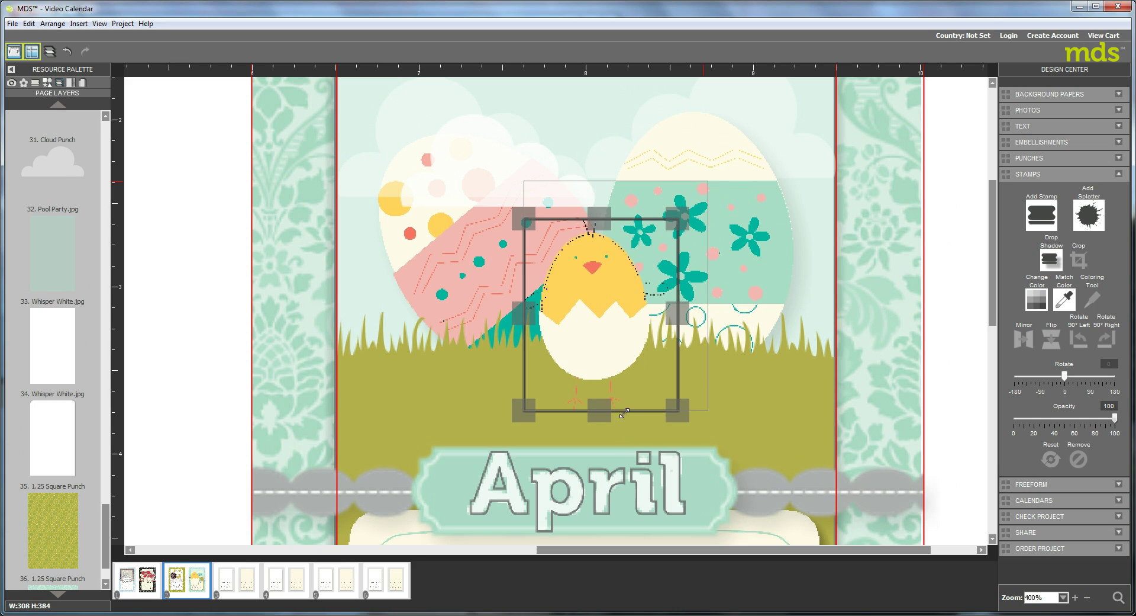
{"action": "left_click_drag", "start_coordinate": [603, 414], "coordinate": [621, 422]}
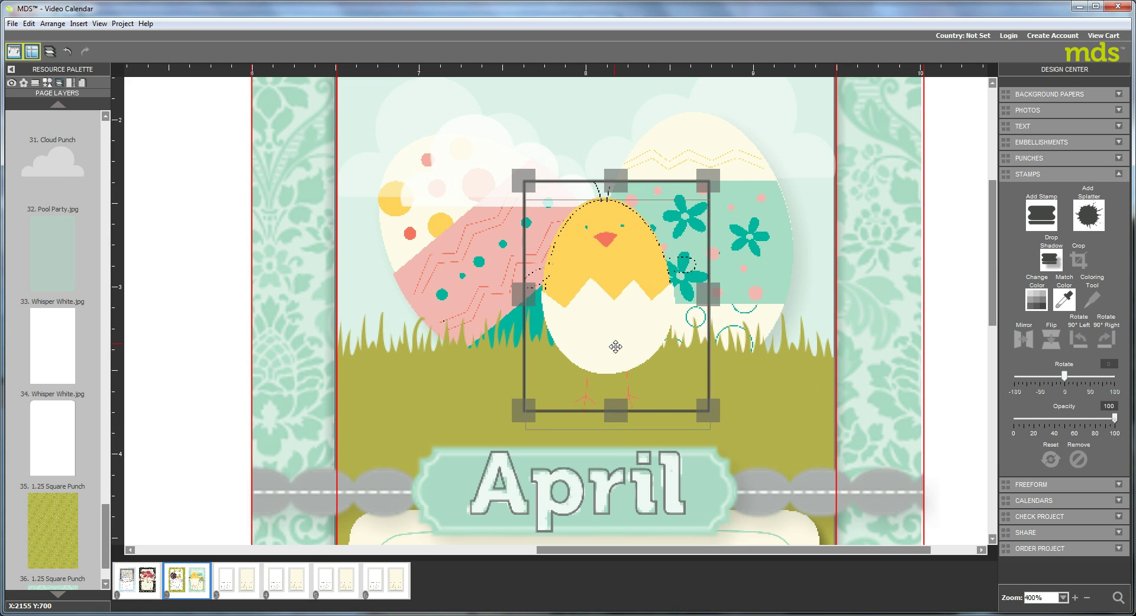
- Place the chick on the grass between the eggs and move a cloud punch down to layer 30
{"action": "left_click_drag", "start_coordinate": [613, 325], "coordinate": [618, 351]}
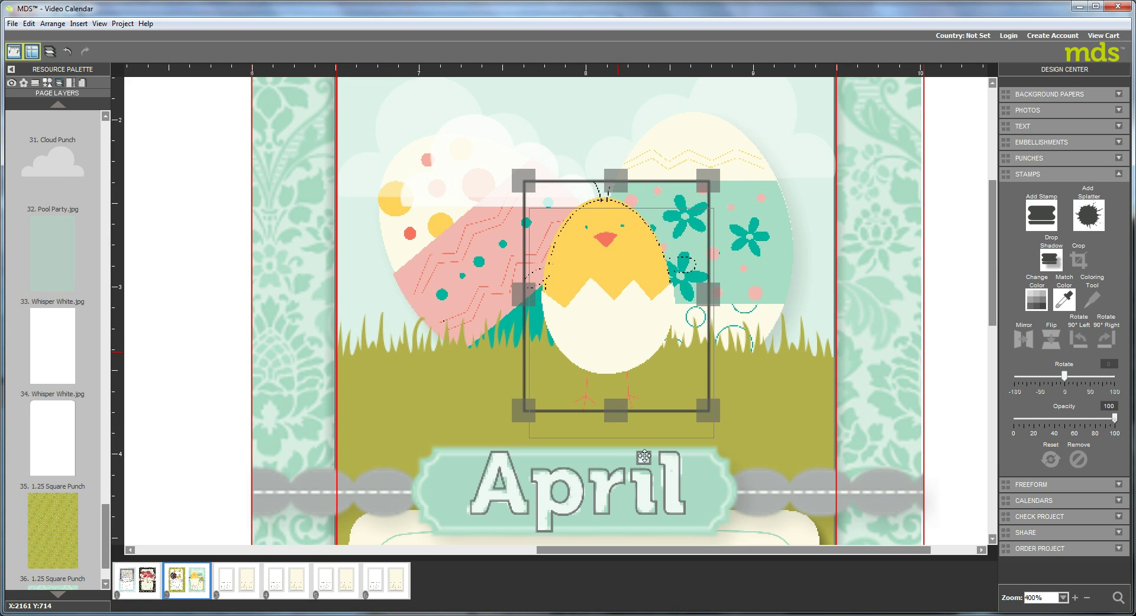
{"action": "left_click_drag", "start_coordinate": [643, 454], "coordinate": [644, 454]}
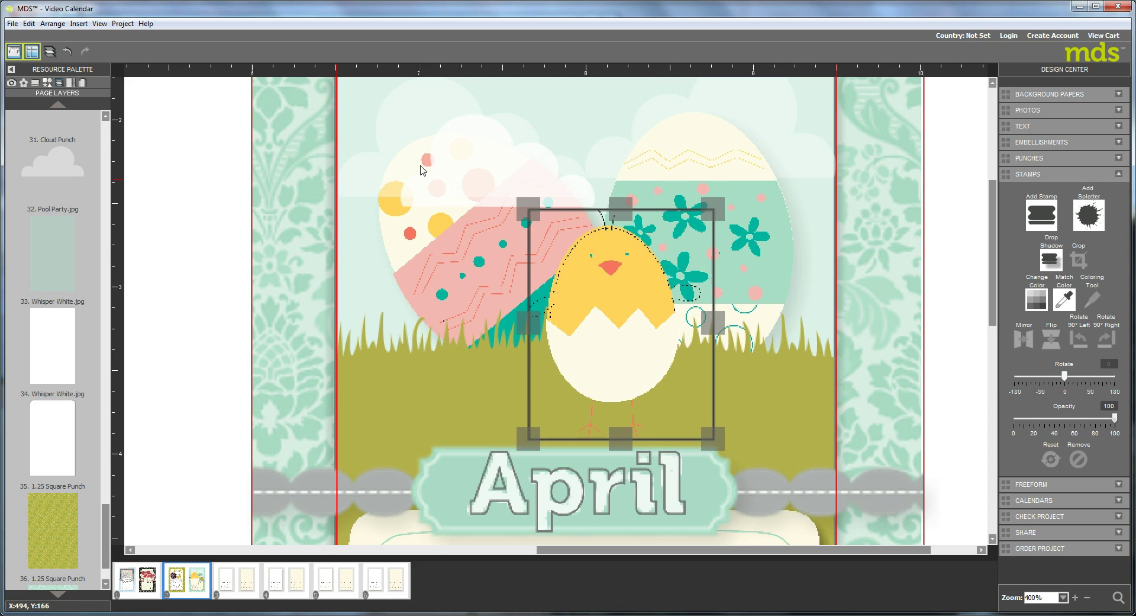
{"action": "left_click_drag", "start_coordinate": [38, 154], "coordinate": [108, 123]}
- Stack the cloud punches in layers 28–30 beneath both grouped eggs, then select the tilted egg
{"action": "left_click_drag", "start_coordinate": [46, 263], "coordinate": [69, 412]}
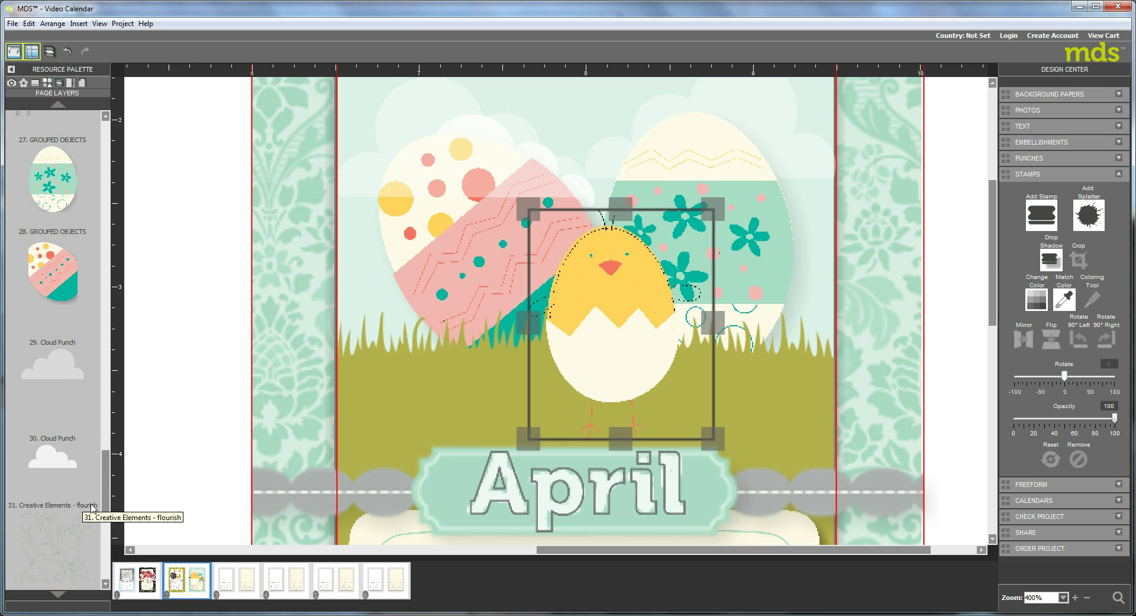
{"action": "scroll", "coordinate": [104, 439], "scroll_direction": "down", "scroll_amount": 5}
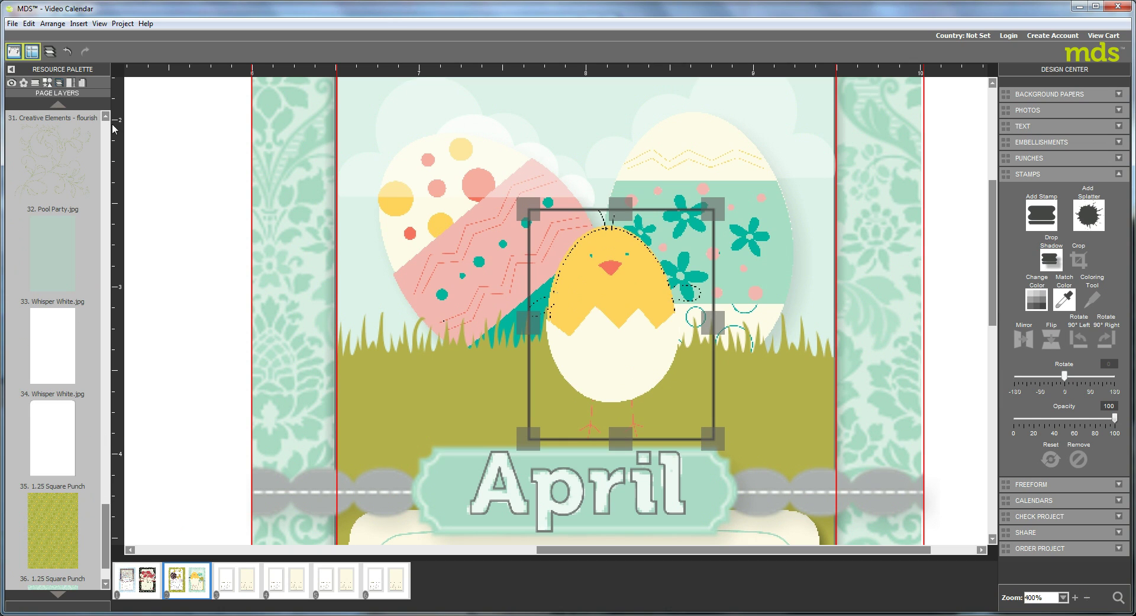
{"action": "left_click_drag", "start_coordinate": [104, 551], "coordinate": [91, 124]}
{"action": "left_click_drag", "start_coordinate": [51, 259], "coordinate": [43, 340]}
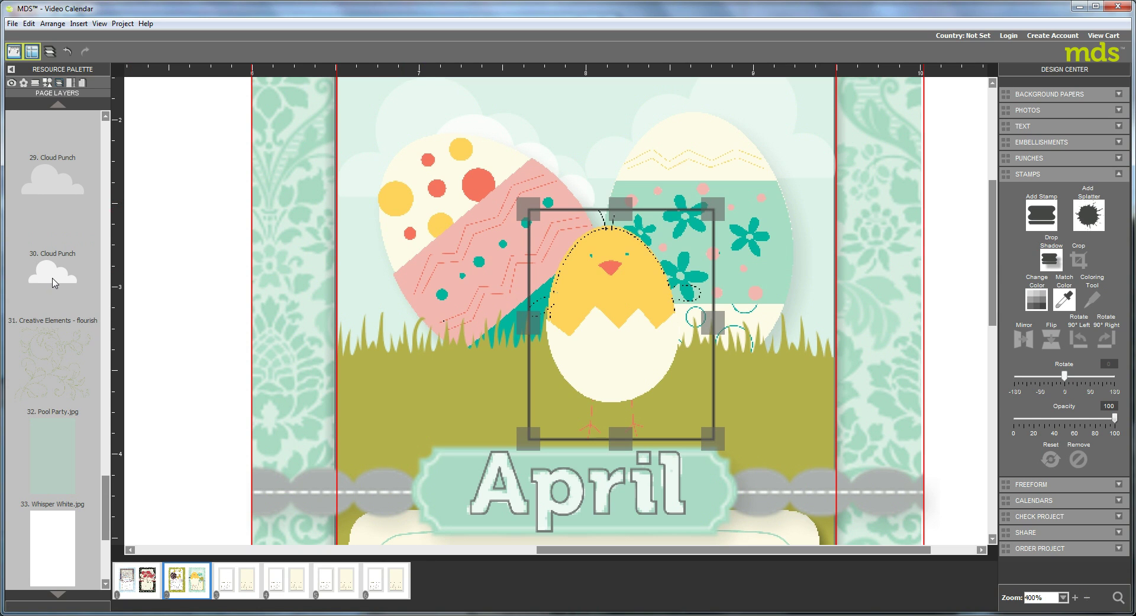
{"action": "left_click_drag", "start_coordinate": [54, 283], "coordinate": [49, 355]}
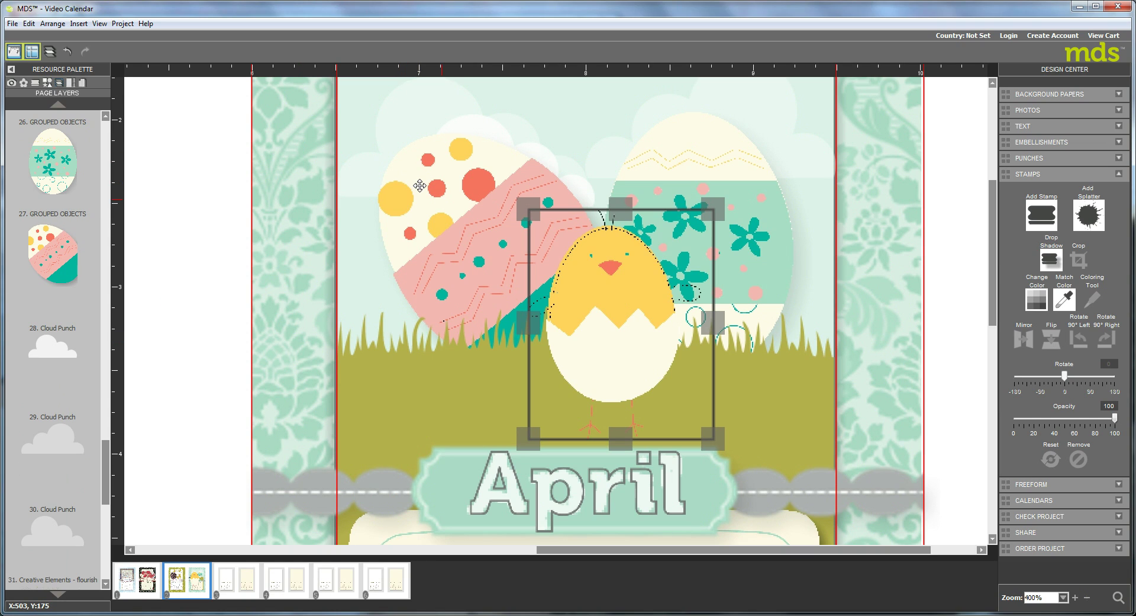
{"action": "left_click", "coordinate": [405, 204]}
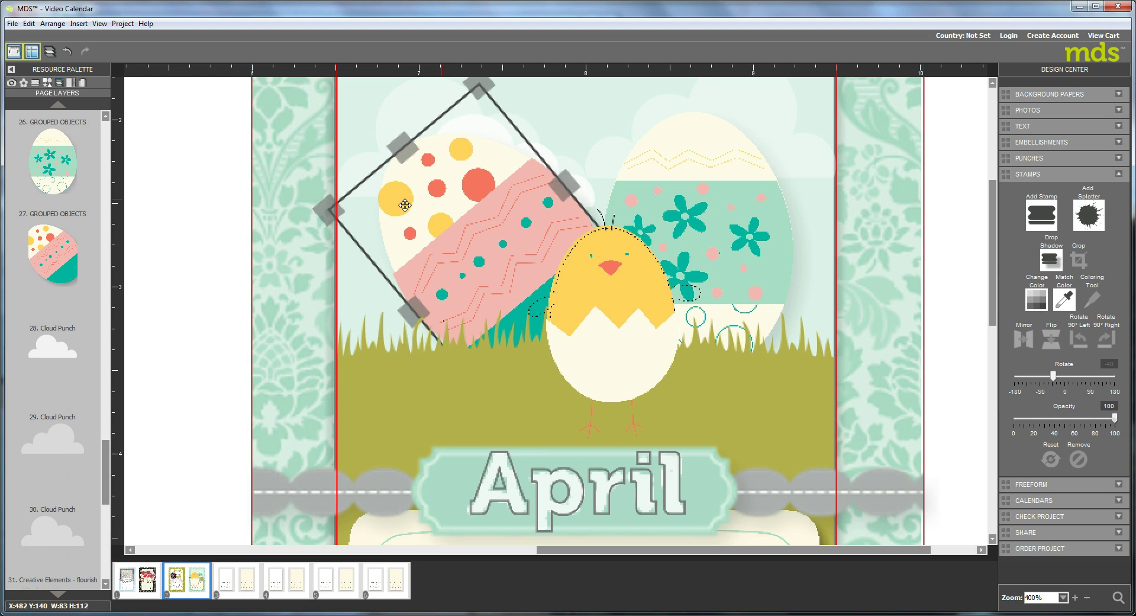
- Set the canvas zoom to 125% to show the full March and April spread
{"action": "left_click", "coordinate": [99, 25]}
{"action": "mouse_move", "coordinate": [178, 153]}
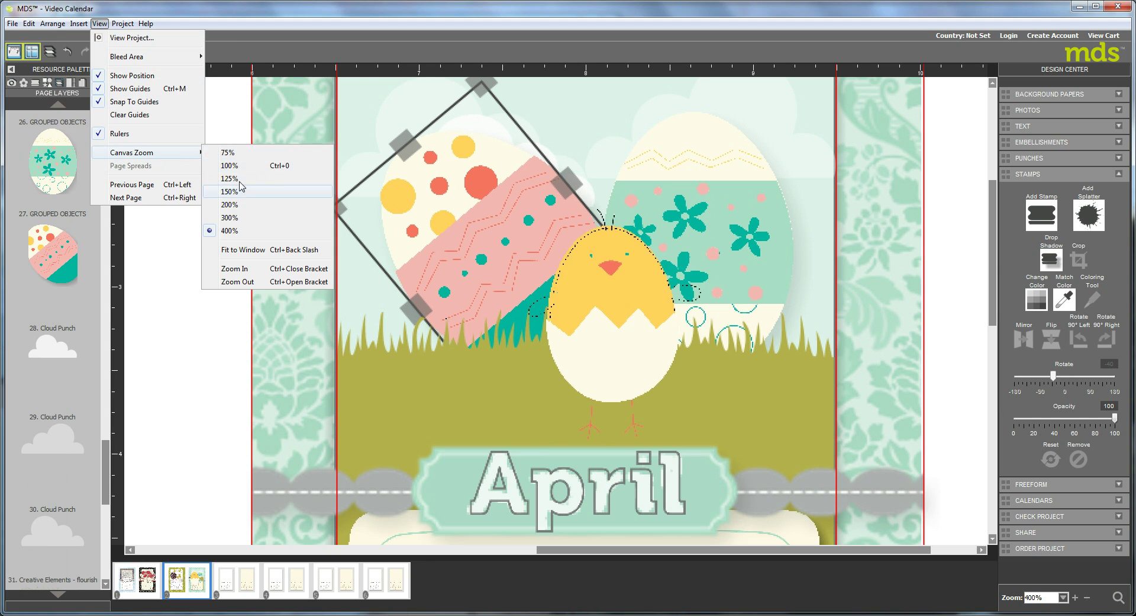
{"action": "left_click", "coordinate": [240, 178]}
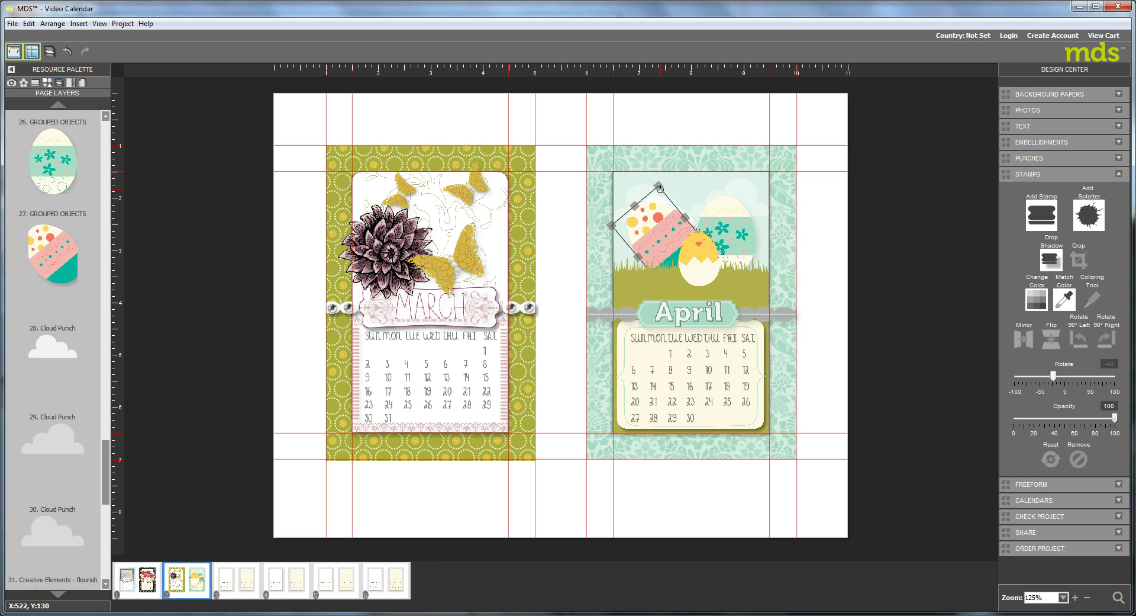
- Rotate the egg to about -97 degrees, then undo that rotation to restore its -40 degree tilt
{"action": "left_click_drag", "start_coordinate": [660, 188], "coordinate": [639, 199]}
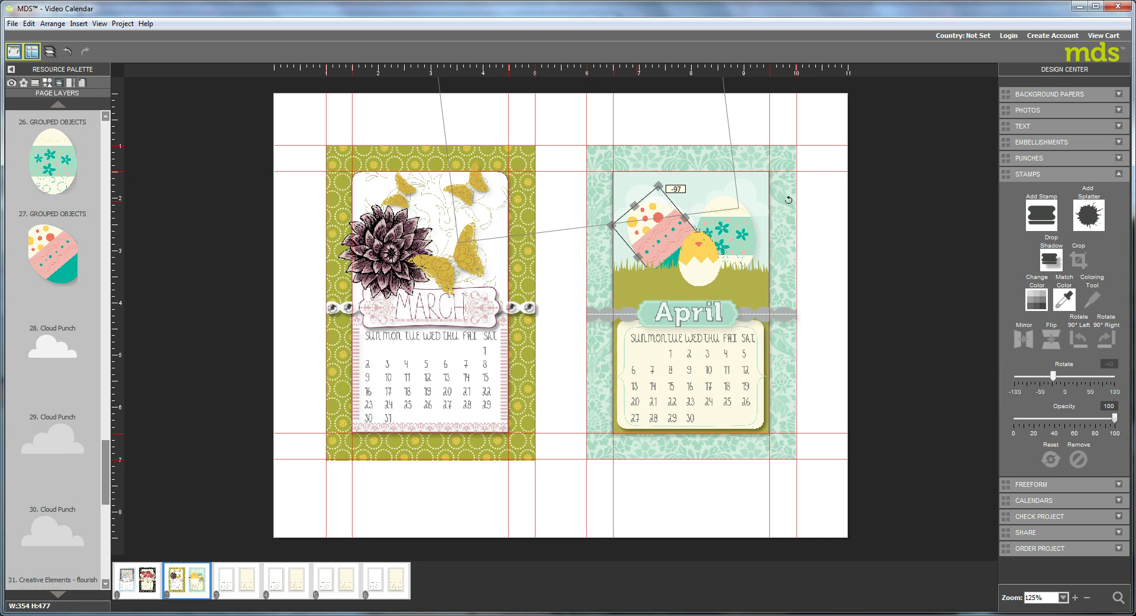
{"action": "left_click_drag", "start_coordinate": [789, 200], "coordinate": [791, 205]}
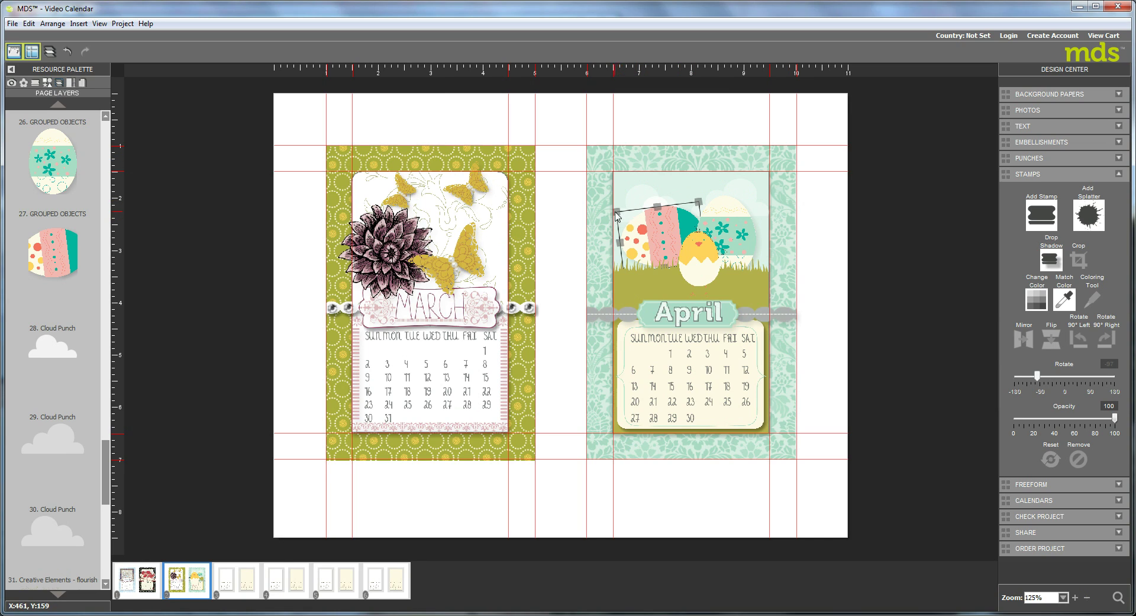
{"action": "left_click", "coordinate": [28, 24]}
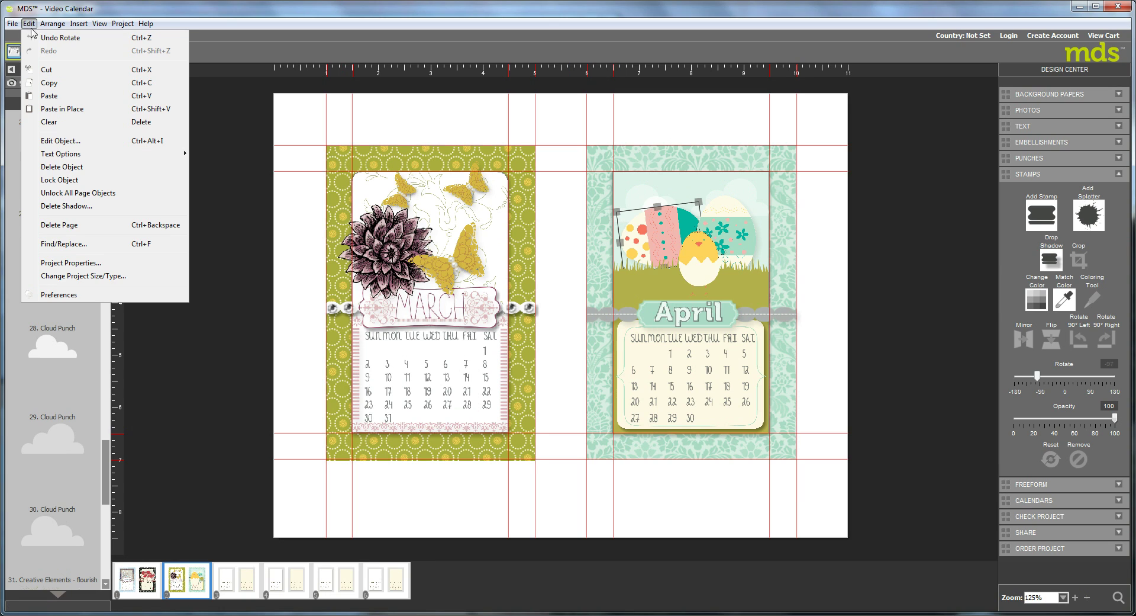
{"action": "left_click", "coordinate": [50, 38]}
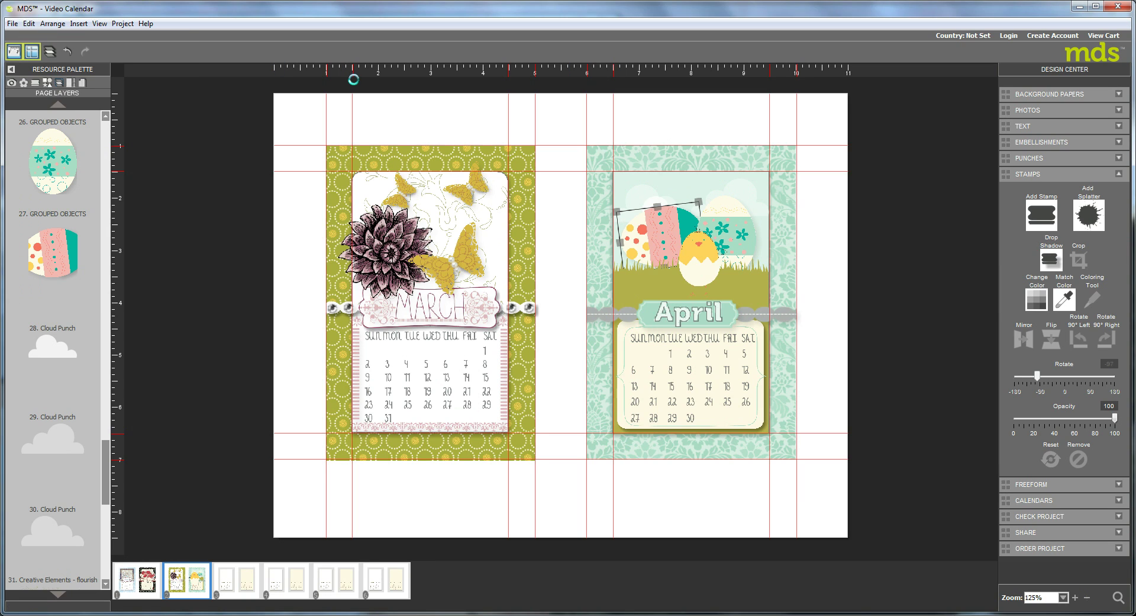